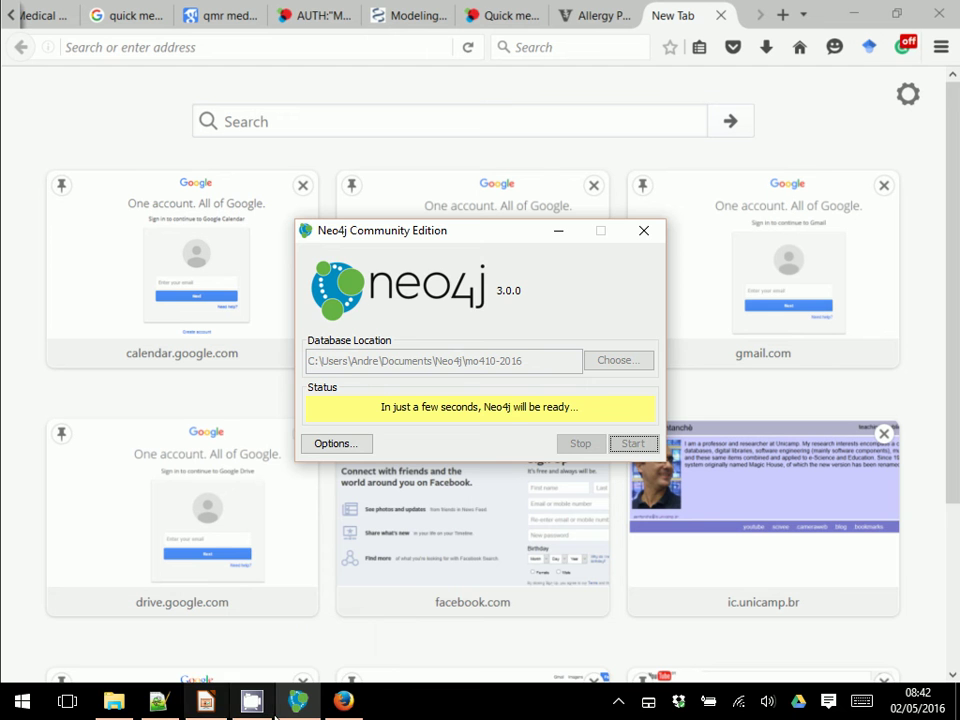
{"action": "left_click", "coordinate": [295, 705]}
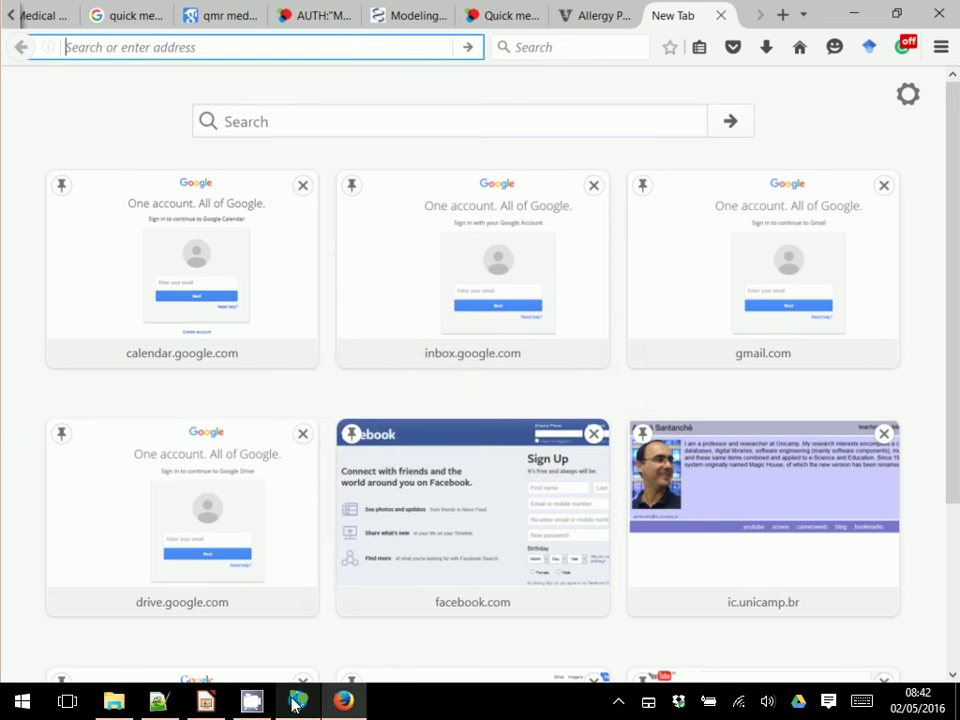
{"action": "left_click", "coordinate": [295, 705]}
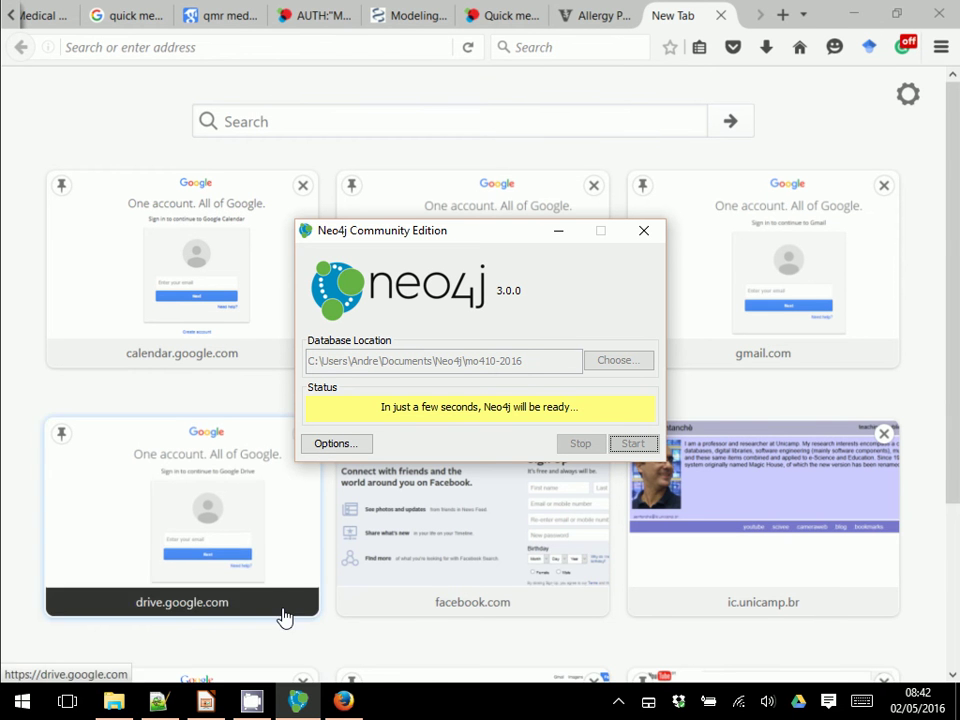
{"action": "mouse_move", "coordinate": [341, 703]}
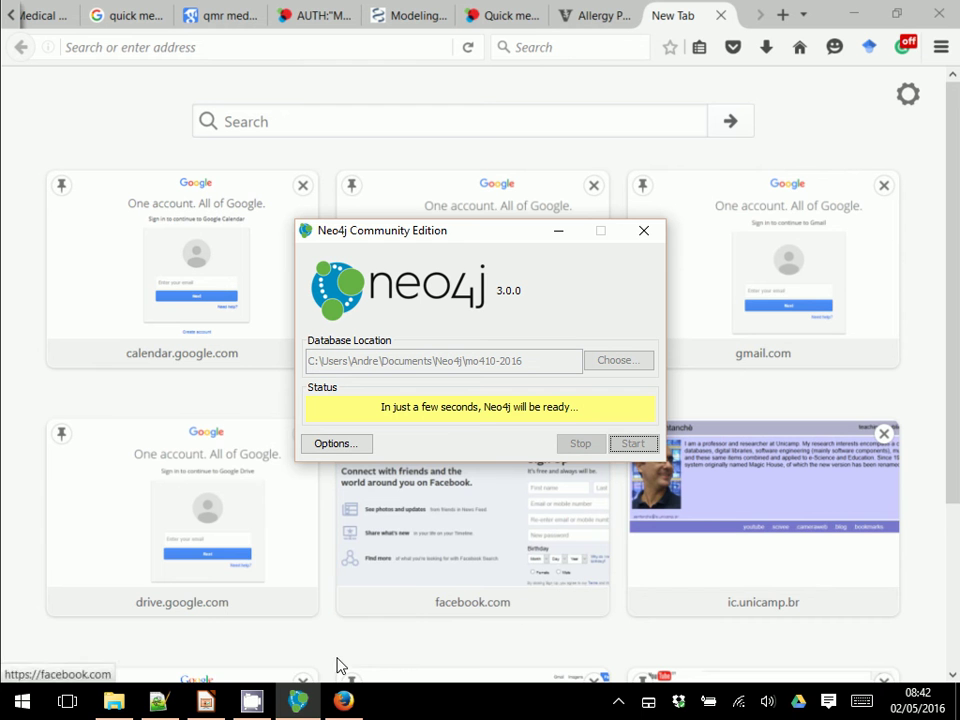
{"action": "mouse_move", "coordinate": [292, 703]}
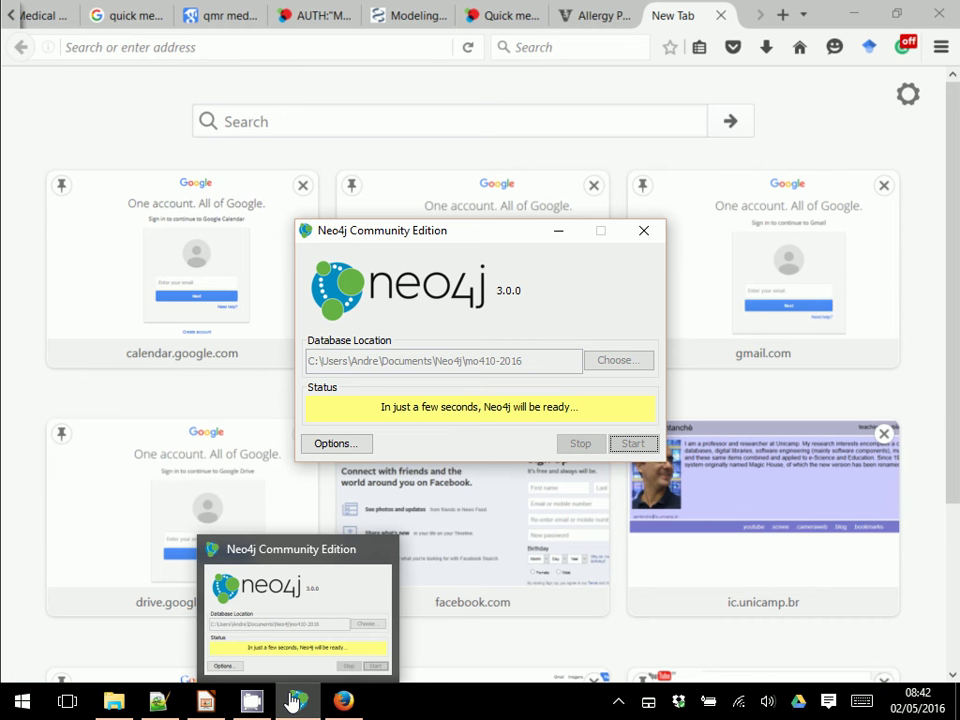
{"action": "right_click", "coordinate": [292, 703]}
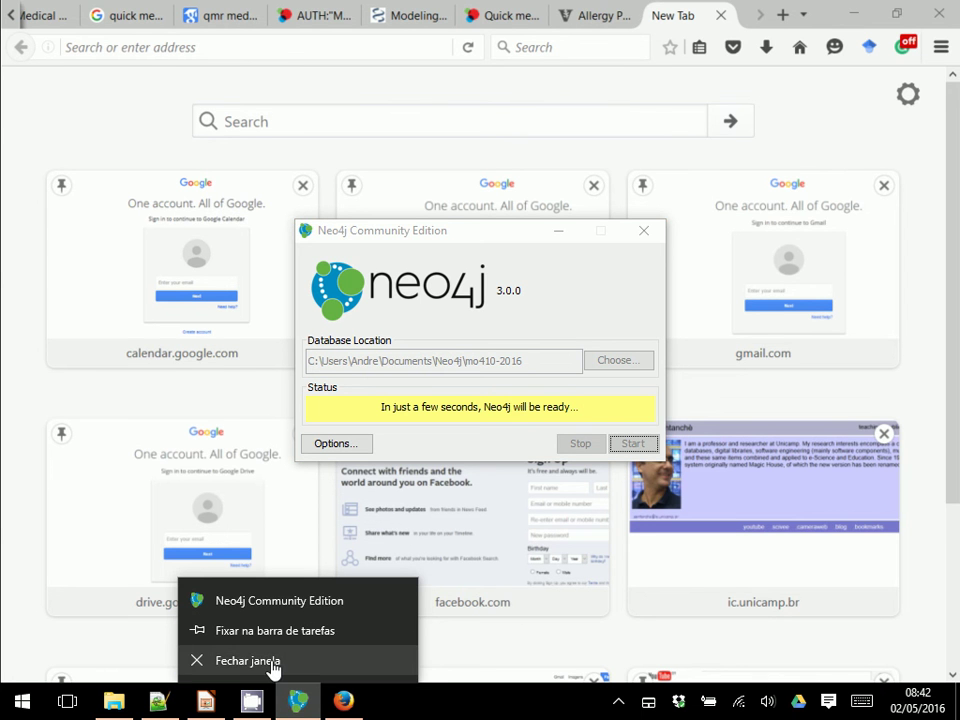
{"action": "left_click", "coordinate": [271, 663]}
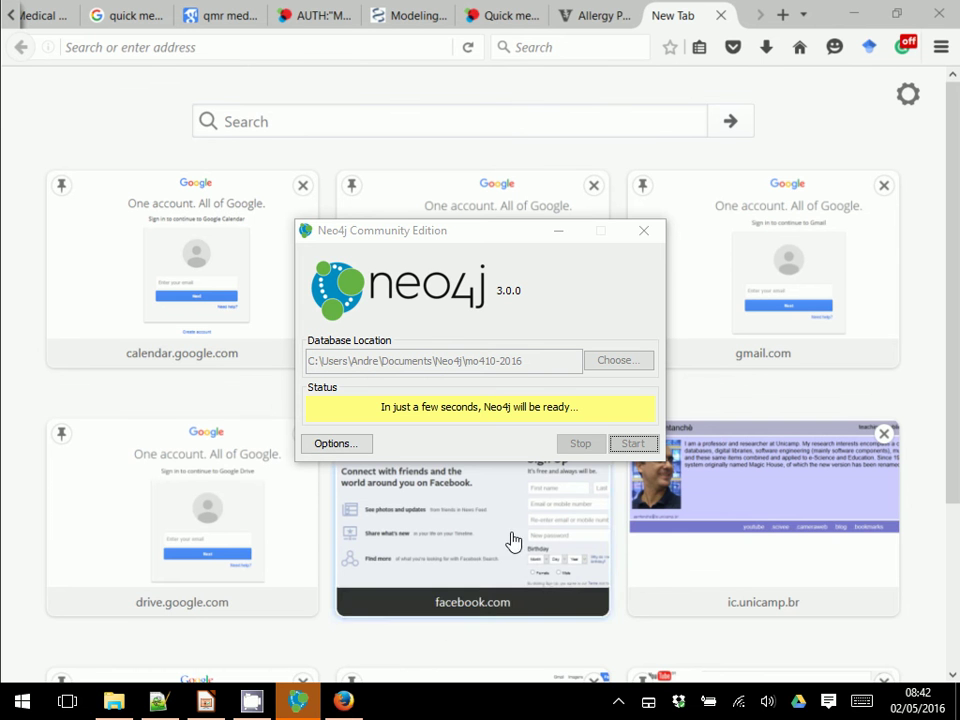
{"action": "left_click", "coordinate": [644, 232]}
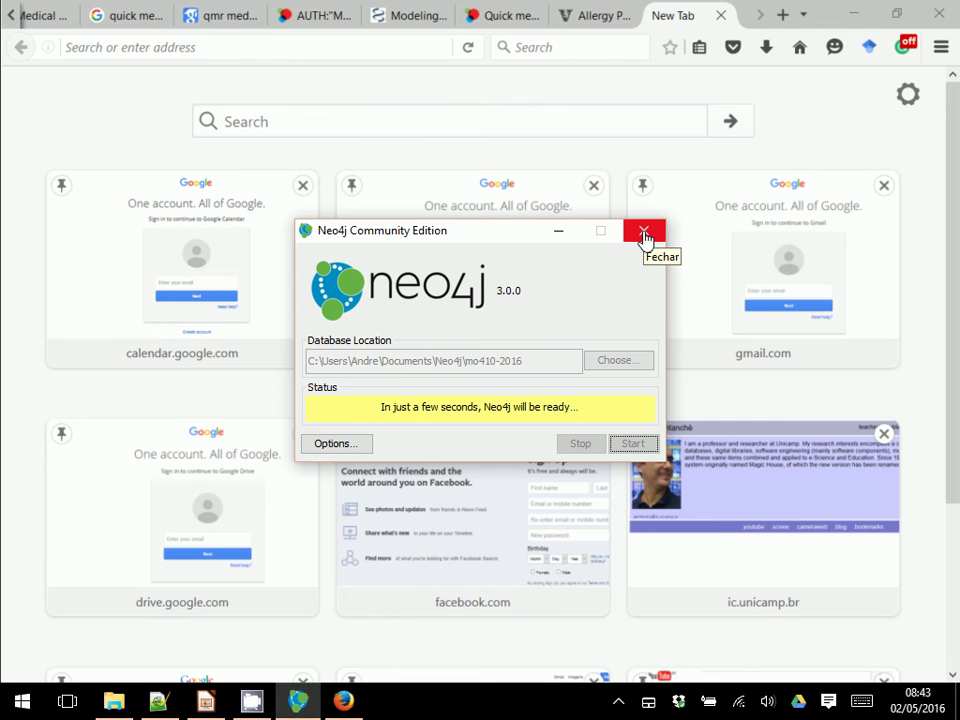
Step: Open Task Manager from the taskbar menu and sort the process list by name
{"action": "right_click", "coordinate": [471, 711]}
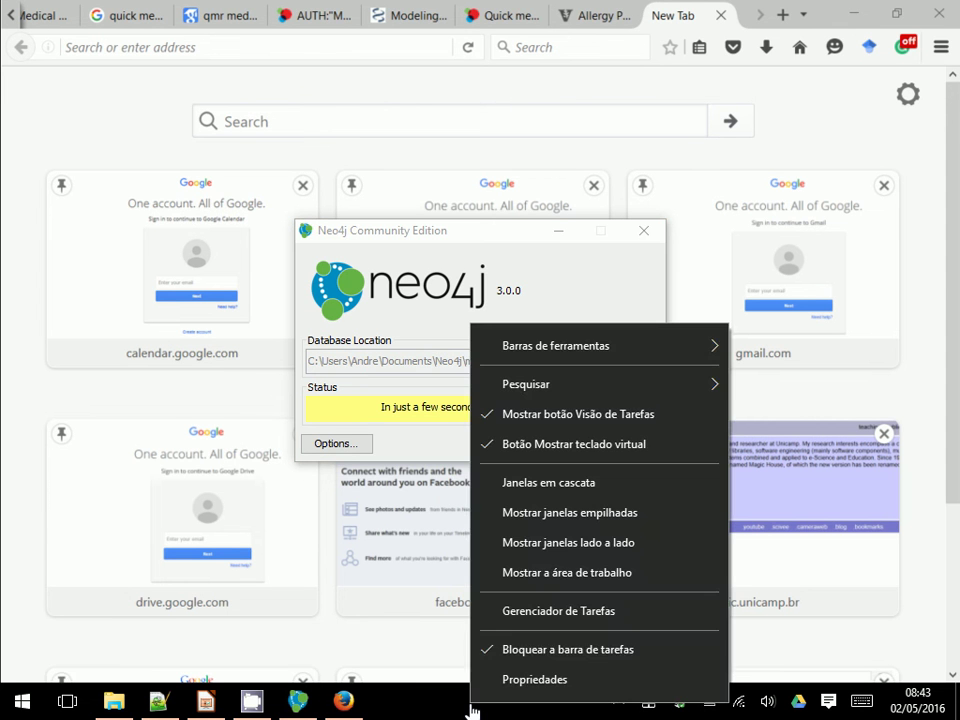
{"action": "left_click", "coordinate": [517, 620]}
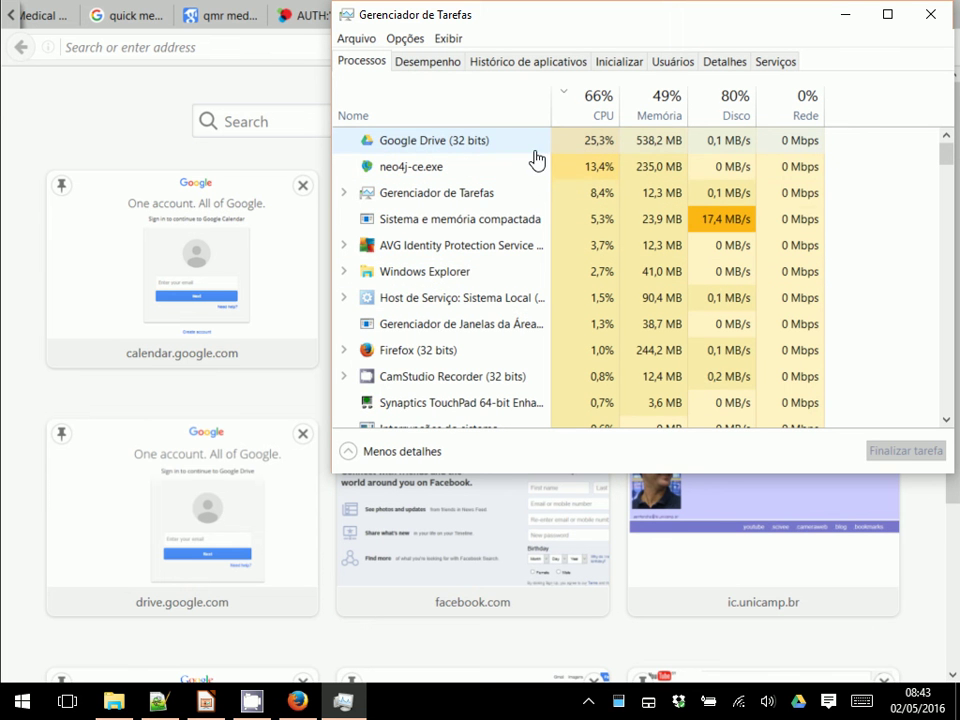
{"action": "left_click", "coordinate": [529, 167]}
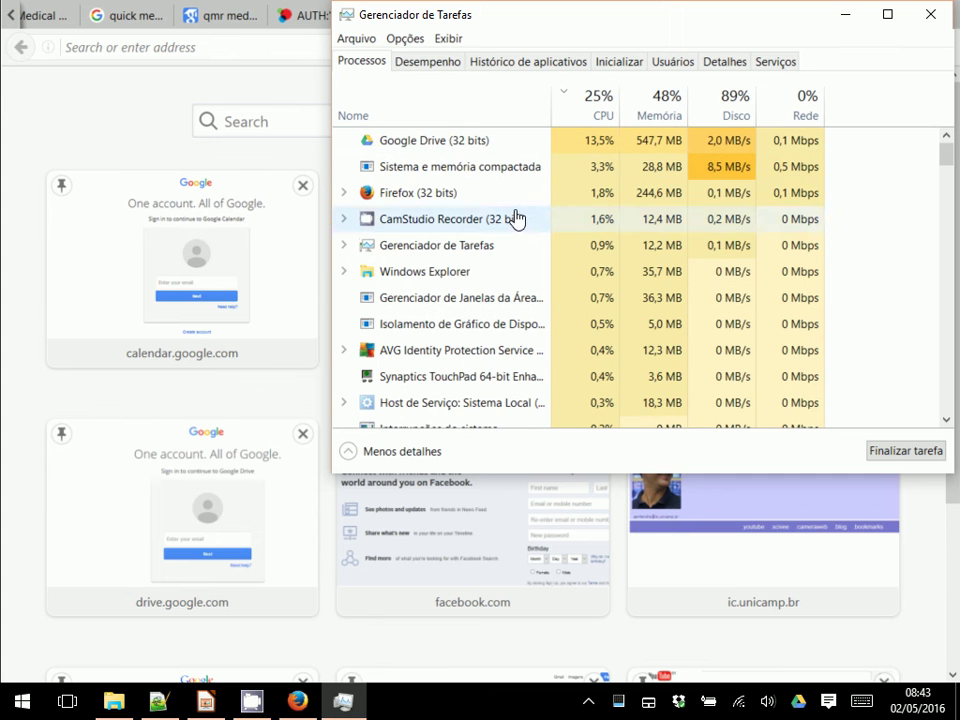
{"action": "left_click", "coordinate": [466, 122]}
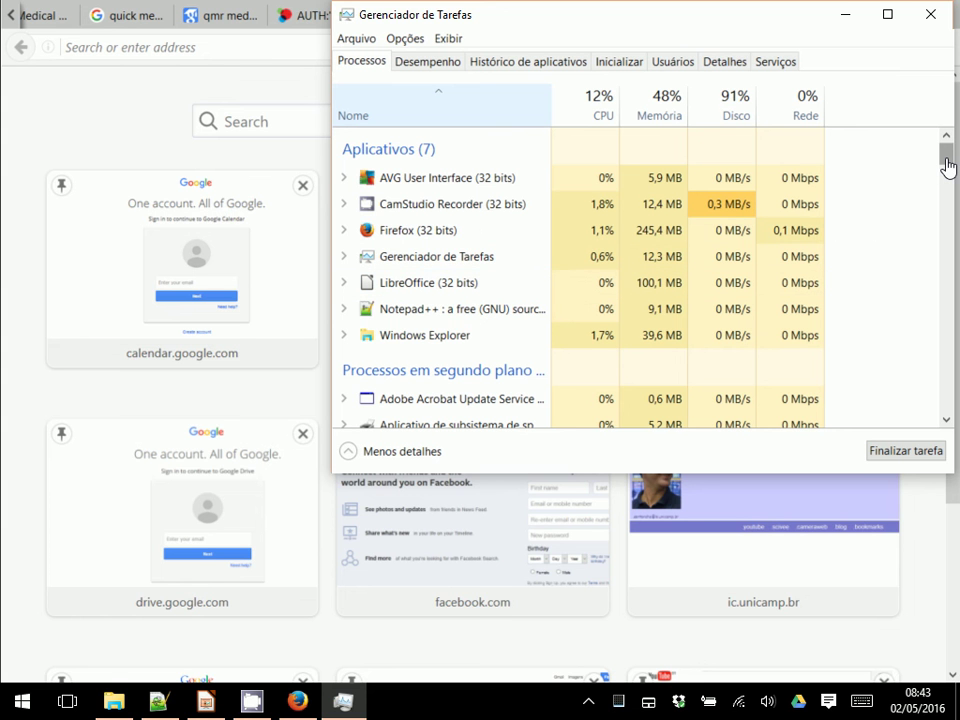
{"action": "left_click", "coordinate": [14, 704]}
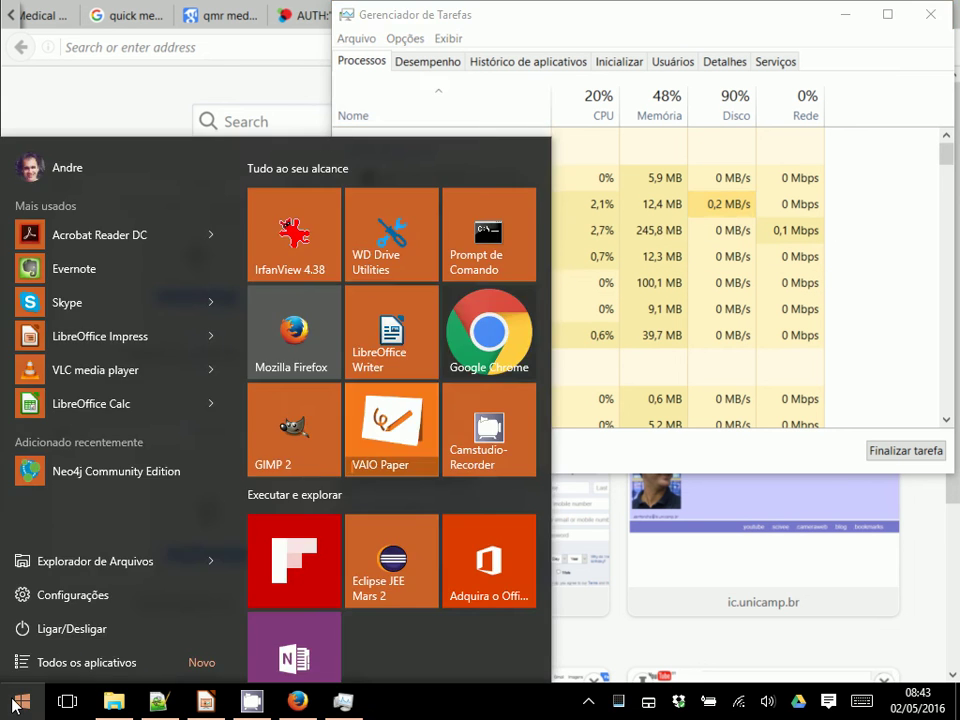
{"action": "left_click", "coordinate": [155, 486]}
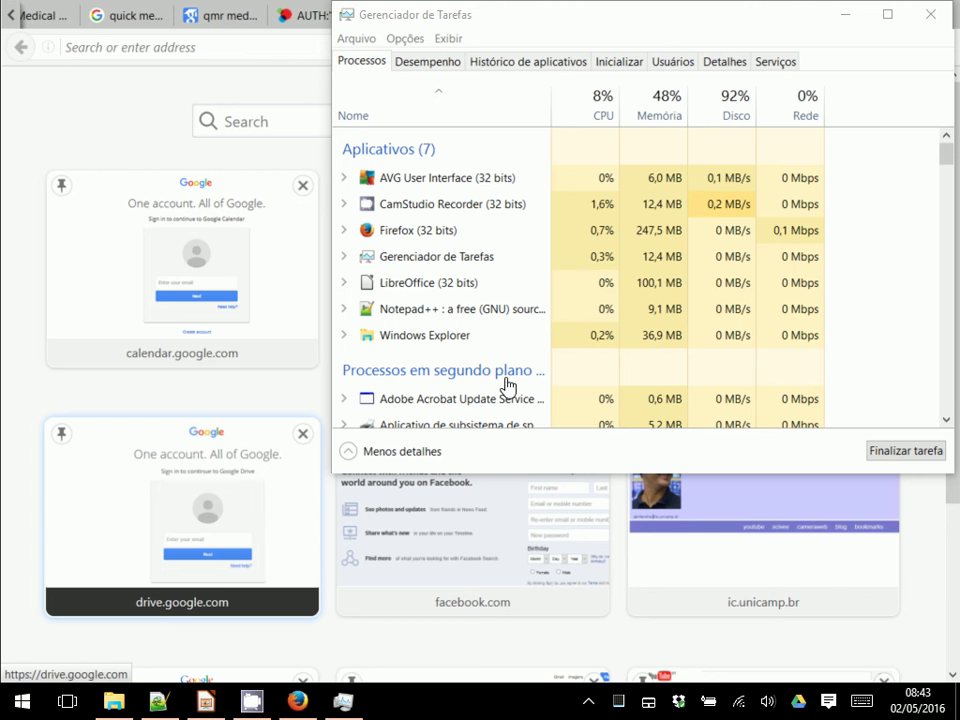
Step: Scroll through the process list, stretch Task Manager to full height, then minimize it
{"action": "left_click", "coordinate": [948, 386]}
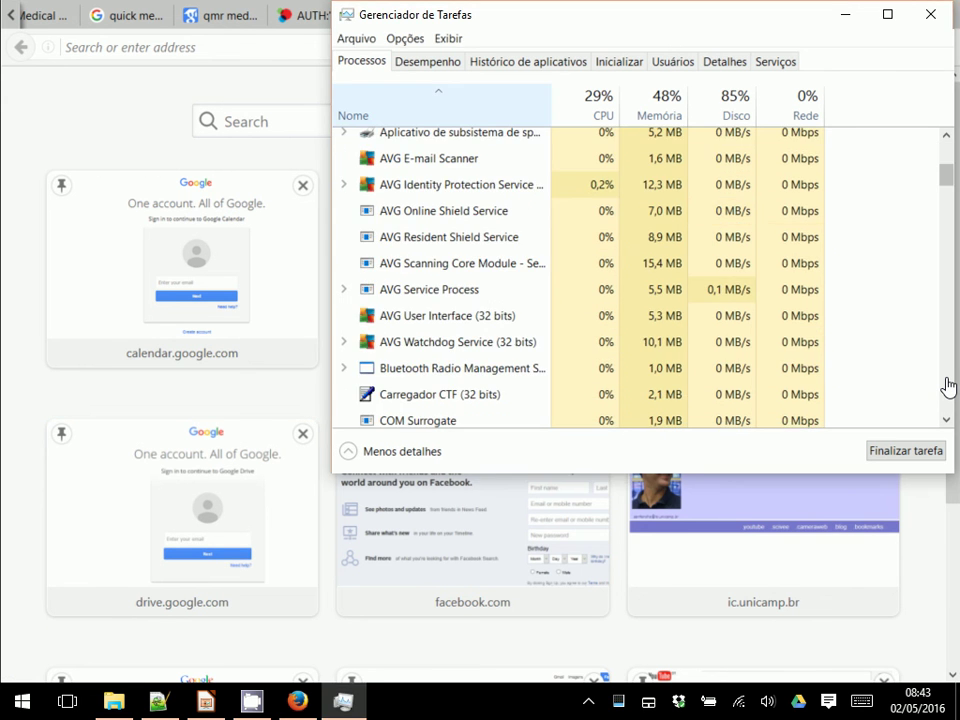
{"action": "left_click", "coordinate": [948, 386]}
{"action": "left_click", "coordinate": [948, 386]}
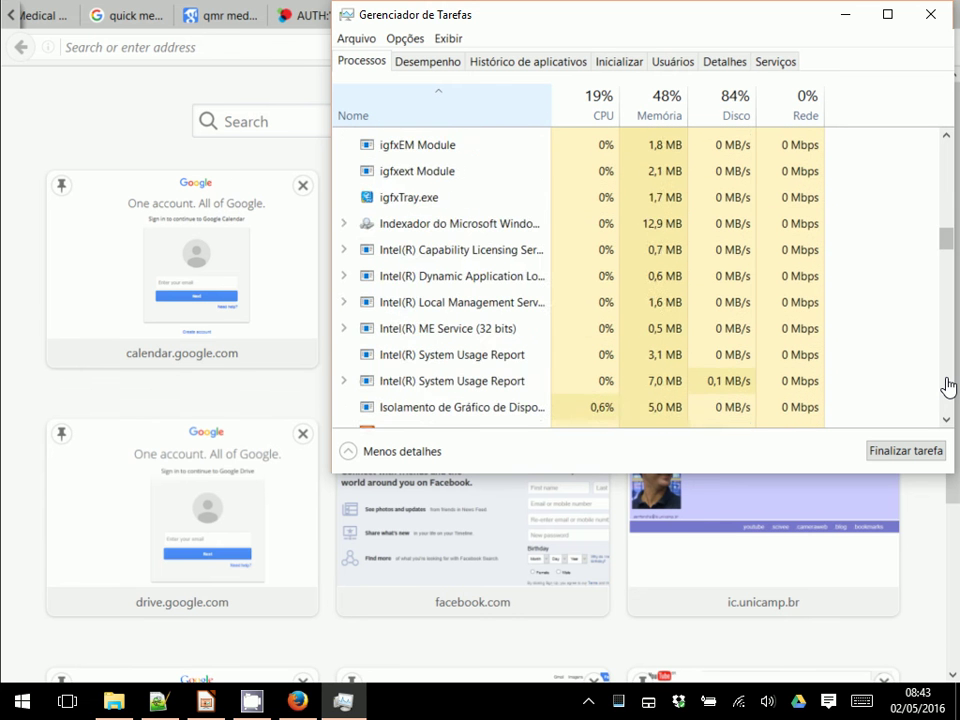
{"action": "left_click", "coordinate": [948, 386]}
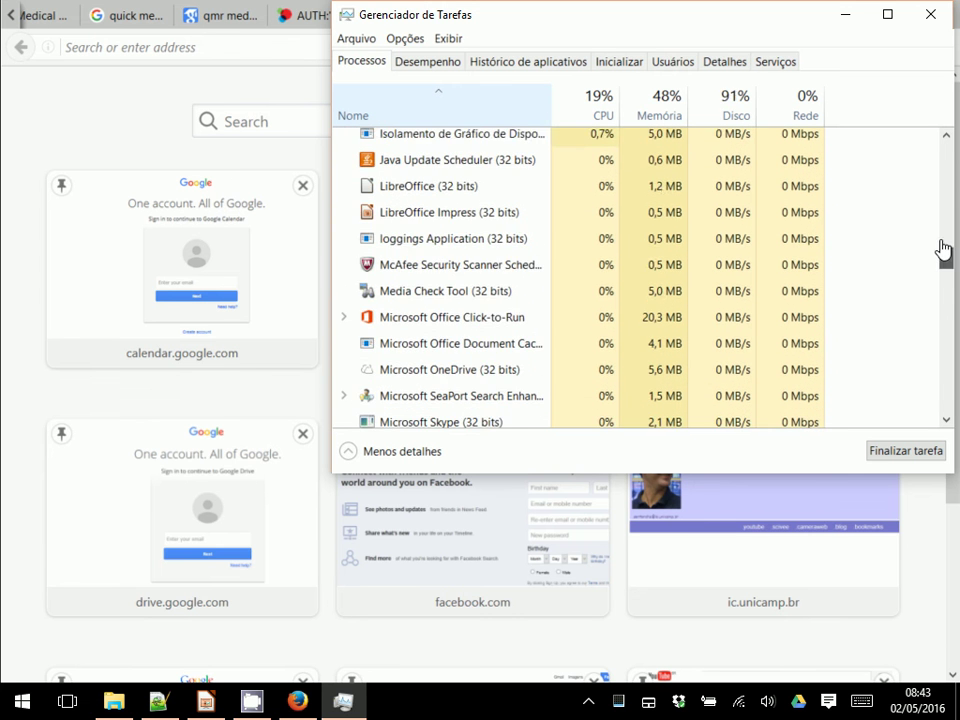
{"action": "left_click_drag", "start_coordinate": [943, 250], "coordinate": [943, 145]}
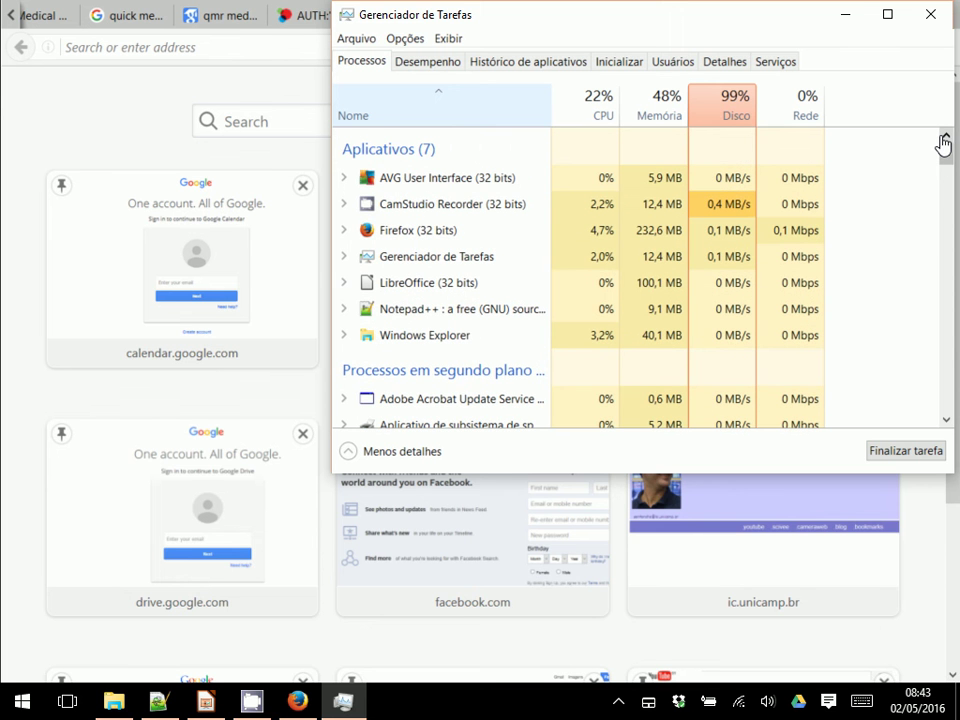
{"action": "double_click", "coordinate": [846, 2]}
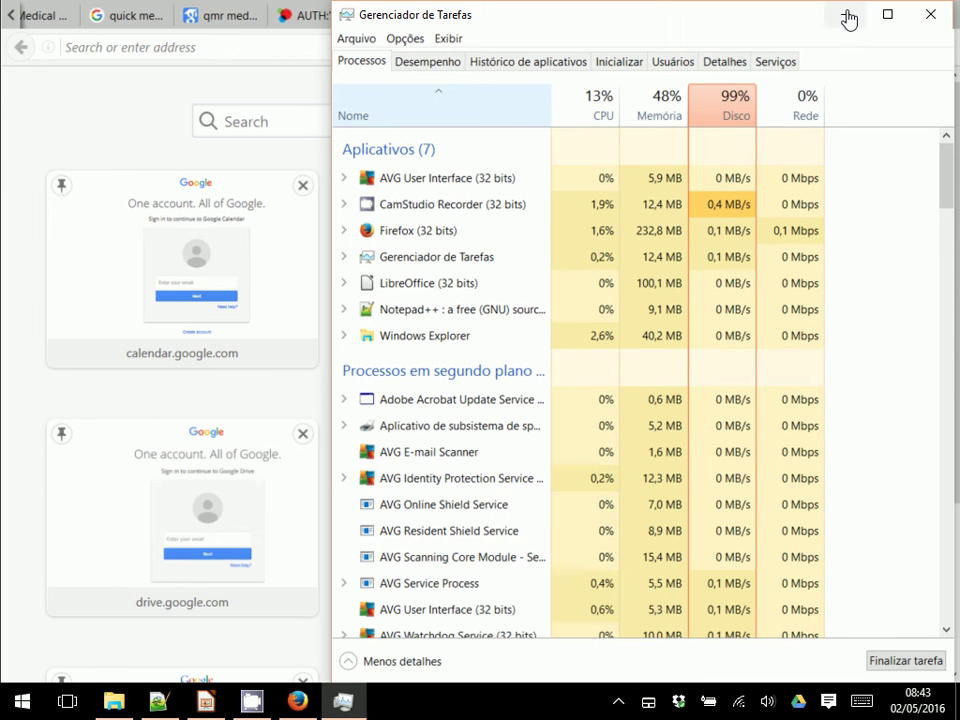
{"action": "left_click", "coordinate": [846, 16]}
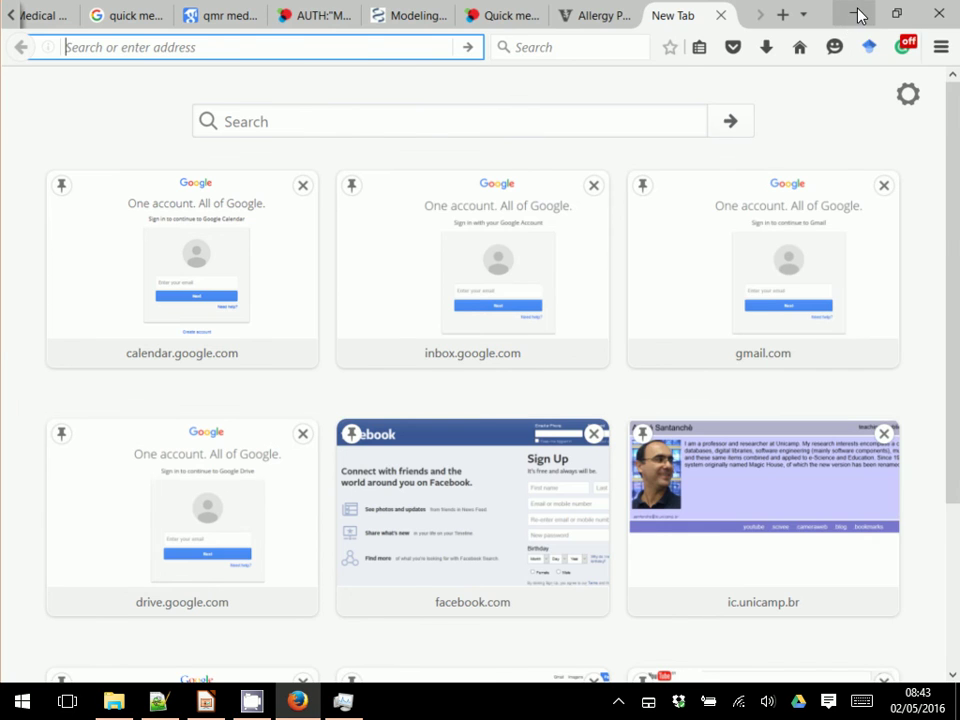
Step: Minimize the open windows and reopen Task Manager from the taskbar menu
{"action": "left_click", "coordinate": [858, 15]}
{"action": "left_click", "coordinate": [858, 13]}
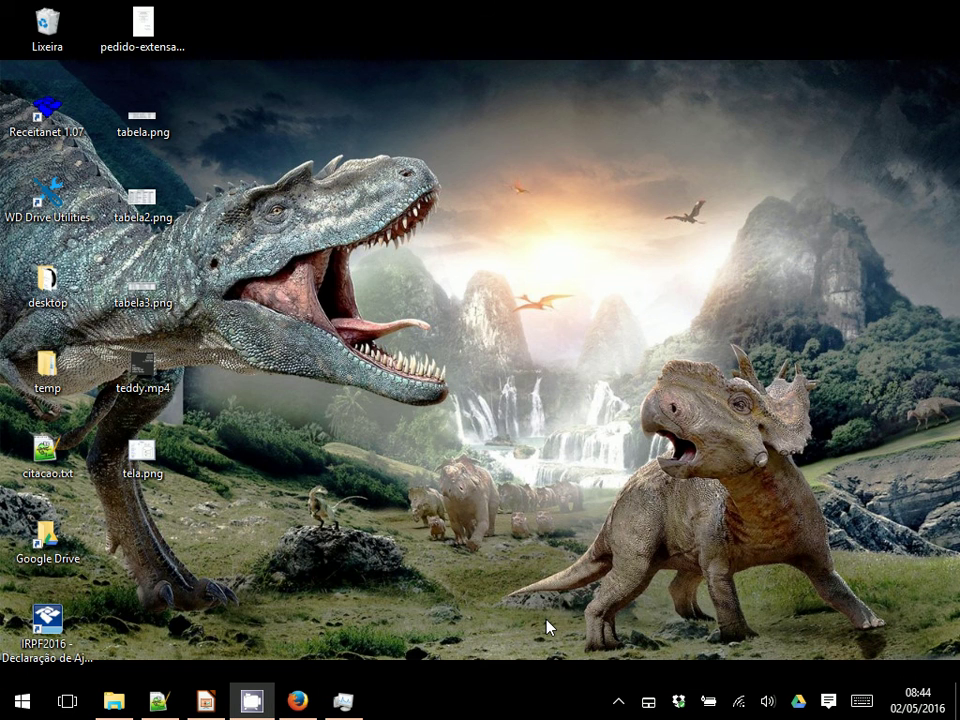
{"action": "right_click", "coordinate": [489, 692]}
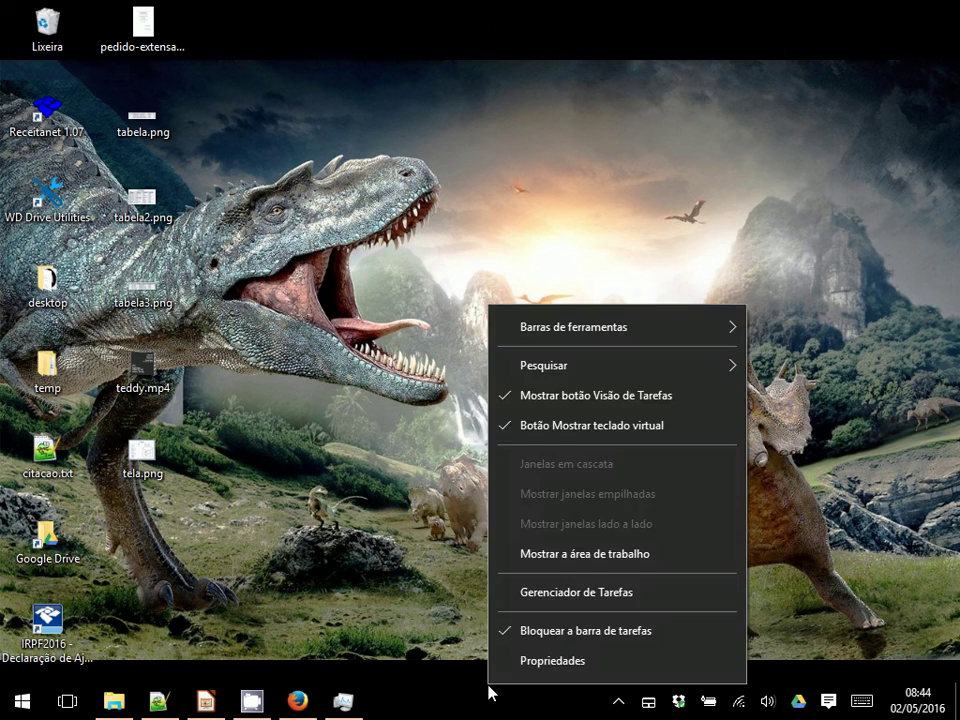
{"action": "left_click", "coordinate": [523, 591]}
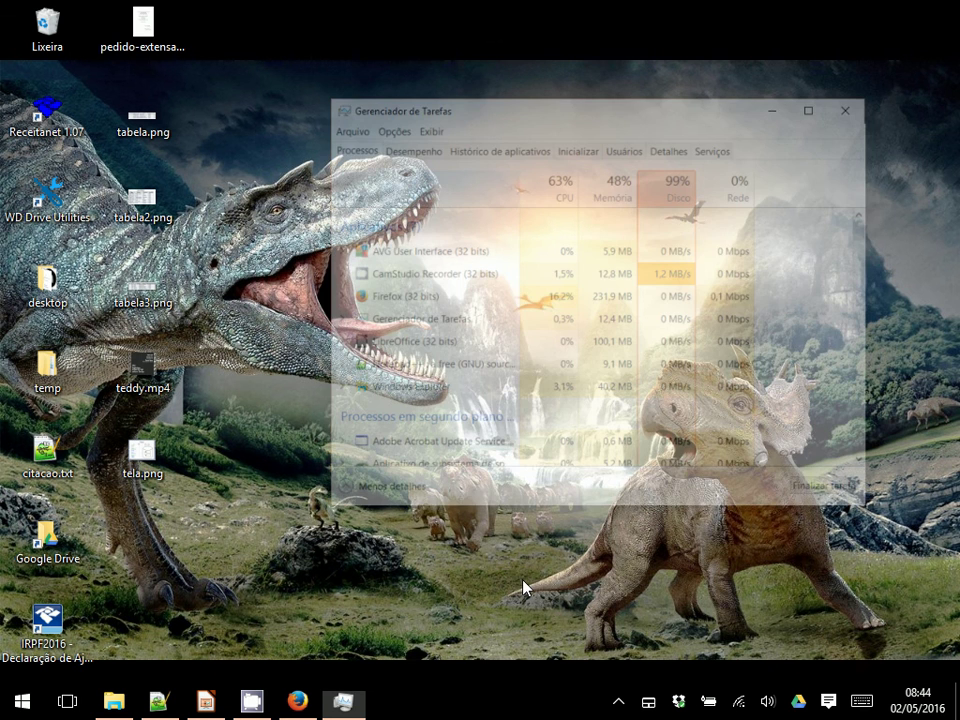
Step: Locate neo4j-ce.exe in the process list and end its task
{"action": "key", "text": "n"}
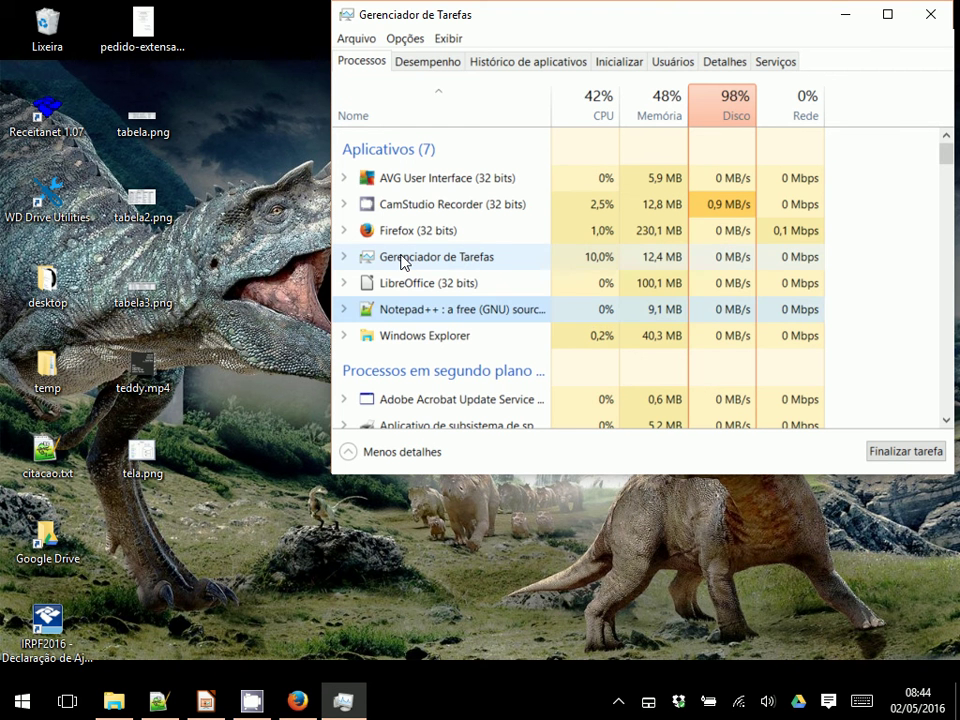
{"action": "key", "text": "n"}
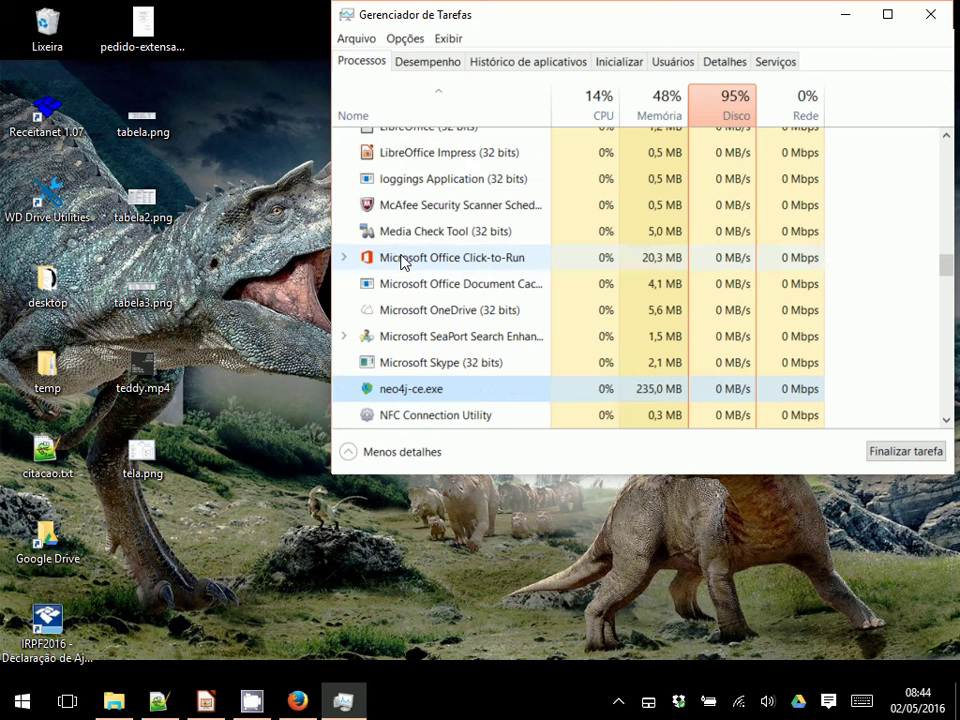
{"action": "scroll", "coordinate": [401, 262], "scroll_direction": "down", "scroll_amount": 1}
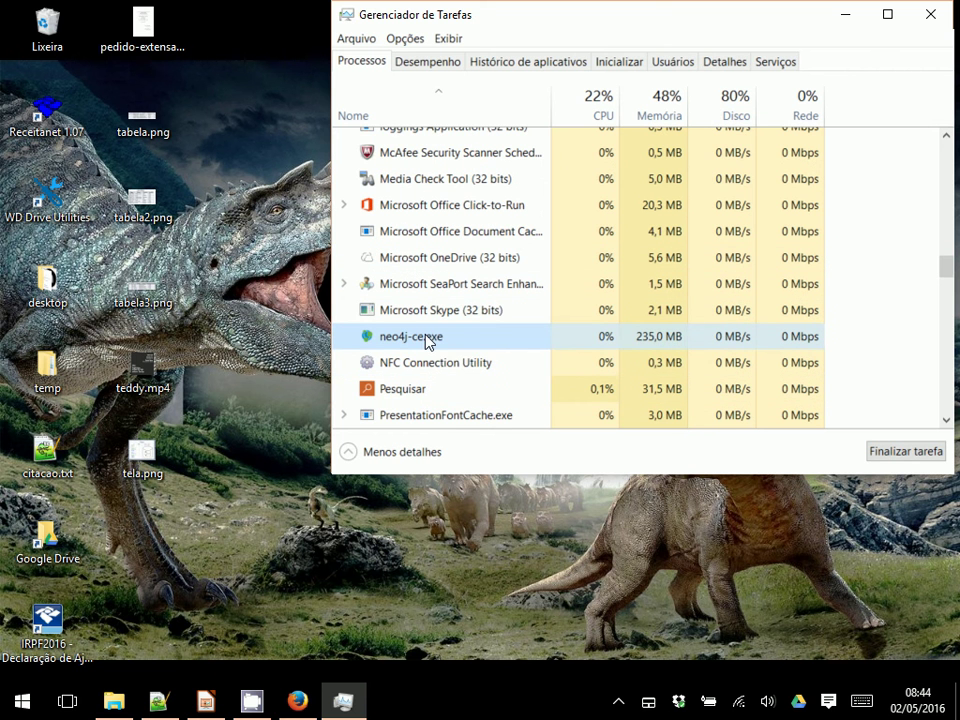
{"action": "right_click", "coordinate": [428, 341]}
{"action": "left_click", "coordinate": [446, 345]}
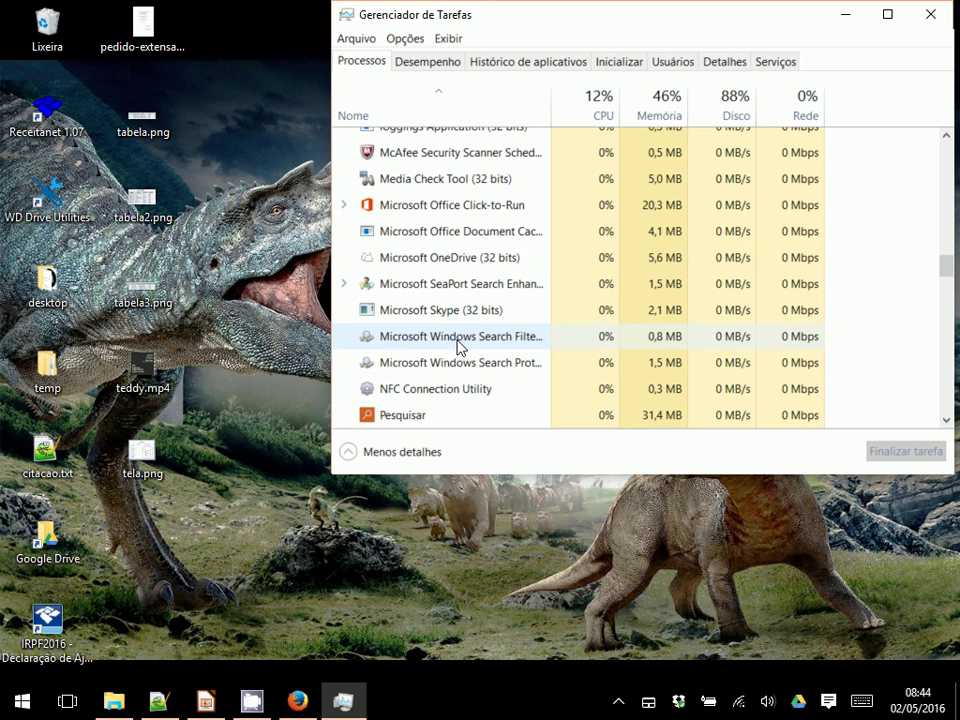
Step: Launch Neo4j Community Edition from the Start menu's Recently added list
{"action": "left_click", "coordinate": [13, 713]}
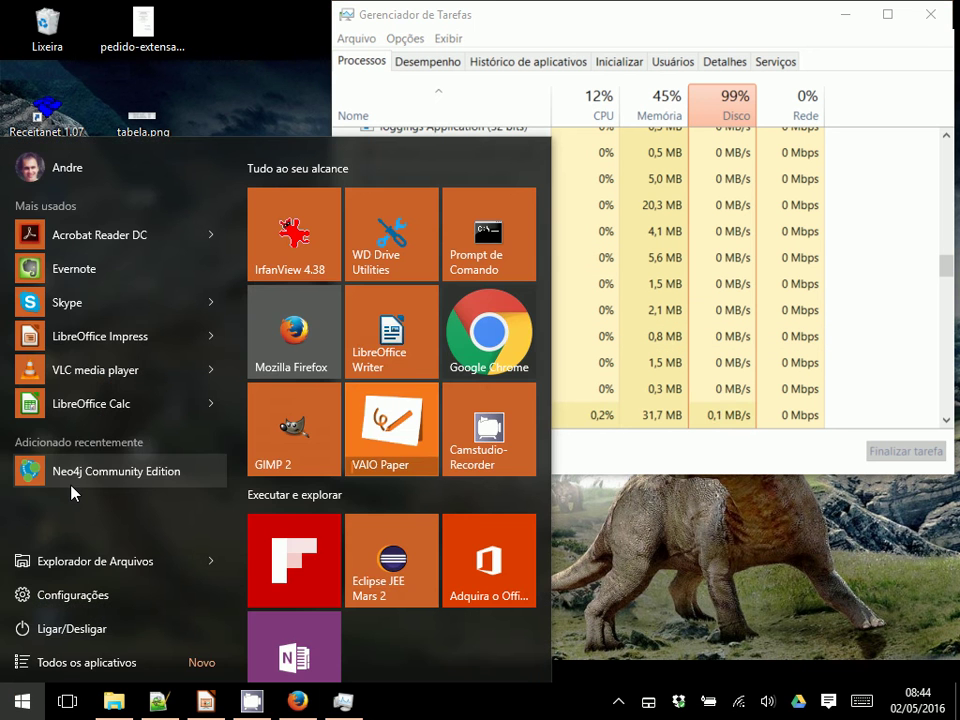
{"action": "left_click", "coordinate": [71, 540]}
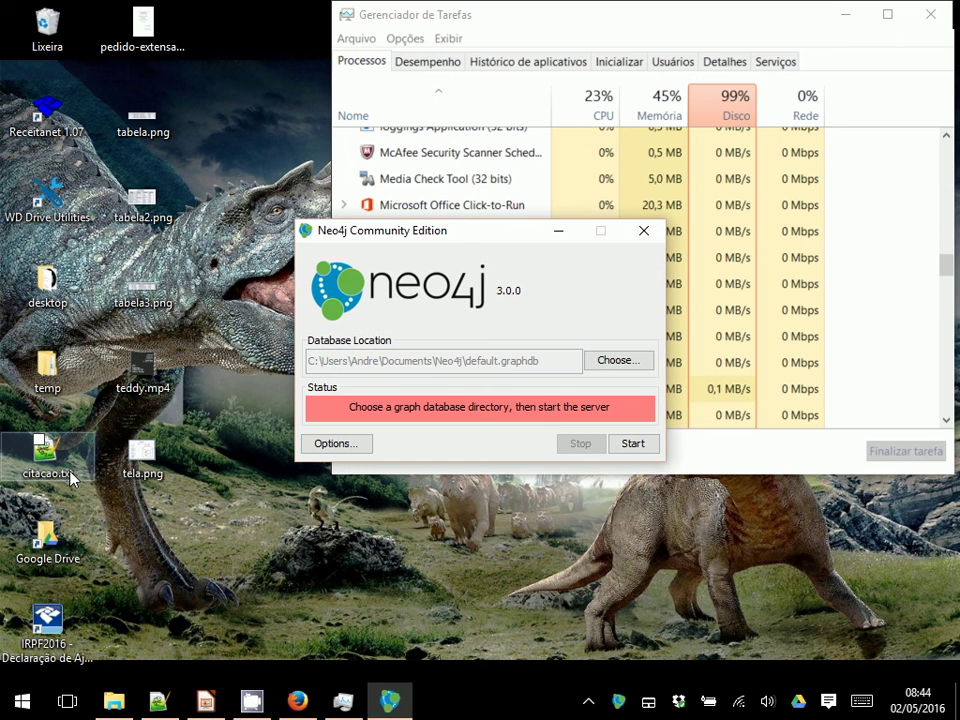
Step: Create folder mo410-2016-2 inside the Neo4j folder and open it as the database location
{"action": "left_click", "coordinate": [608, 363]}
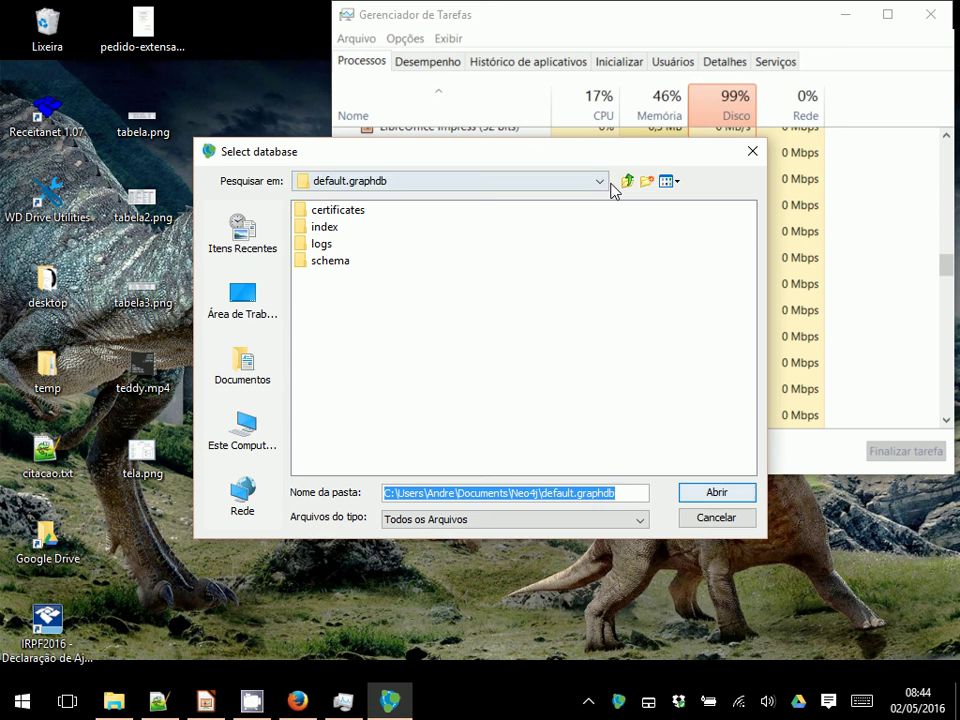
{"action": "left_click", "coordinate": [627, 181]}
{"action": "left_click", "coordinate": [645, 183]}
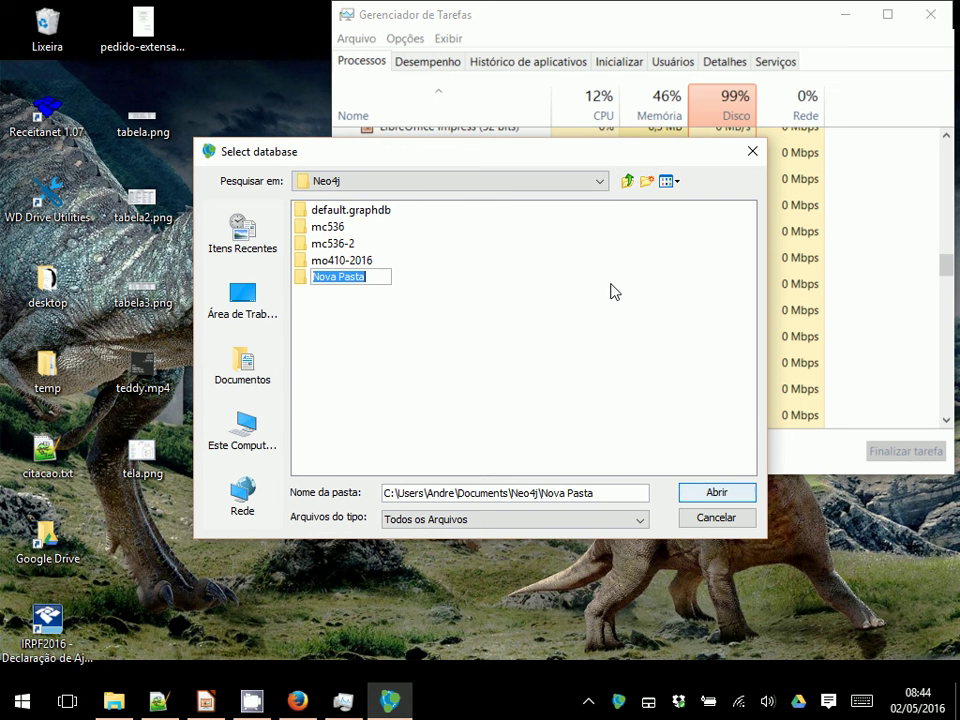
{"action": "type", "text": "mo4"}
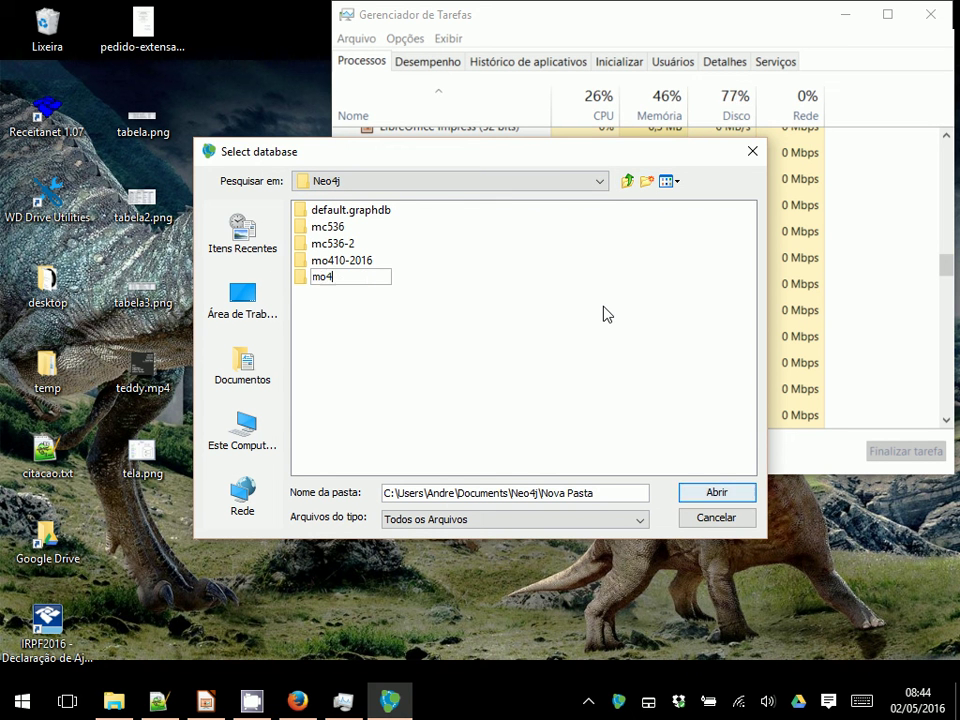
{"action": "type", "text": "10-2016-2"}
{"action": "key", "text": "Return"}
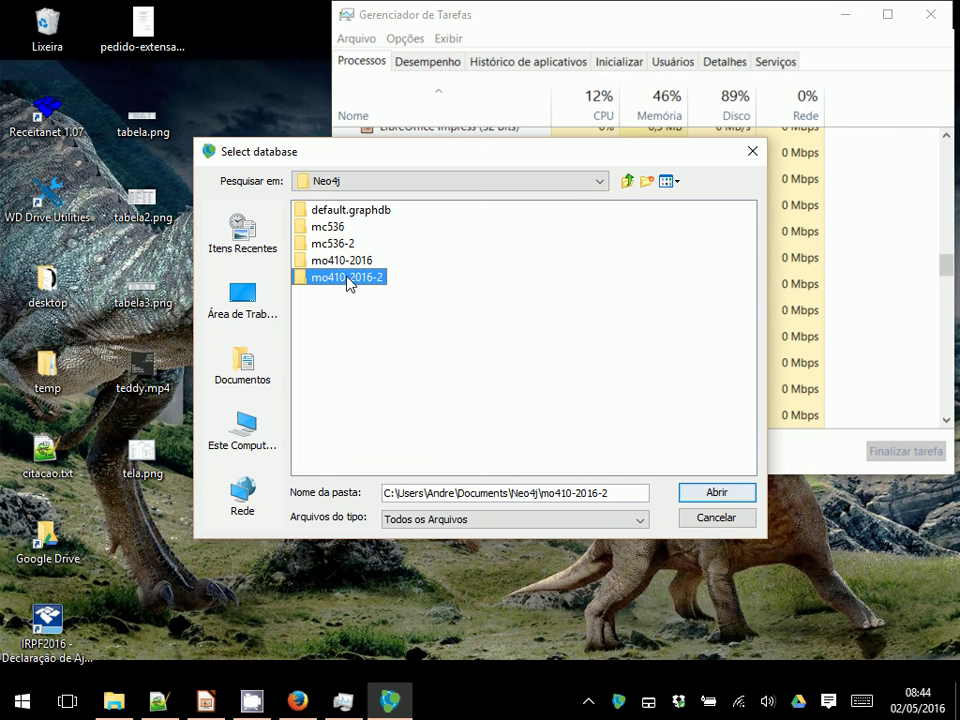
{"action": "key", "text": "Return"}
Step: Confirm mo410-2016-2, start the Neo4j server, and close Task Manager
{"action": "left_click", "coordinate": [712, 494]}
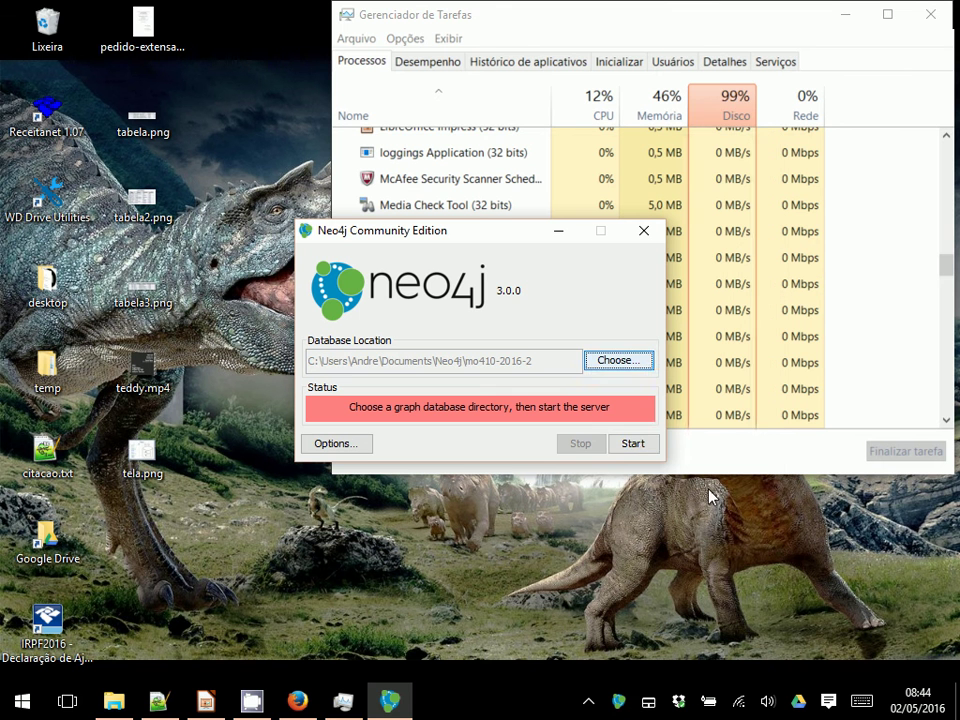
{"action": "left_click", "coordinate": [633, 444]}
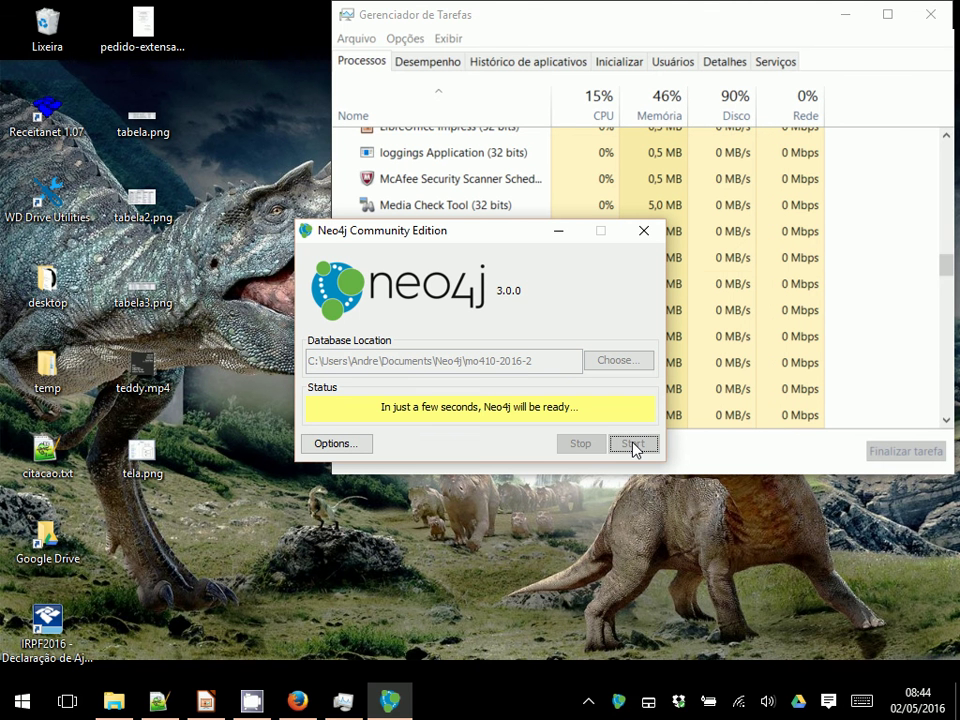
{"action": "left_click", "coordinate": [945, 14]}
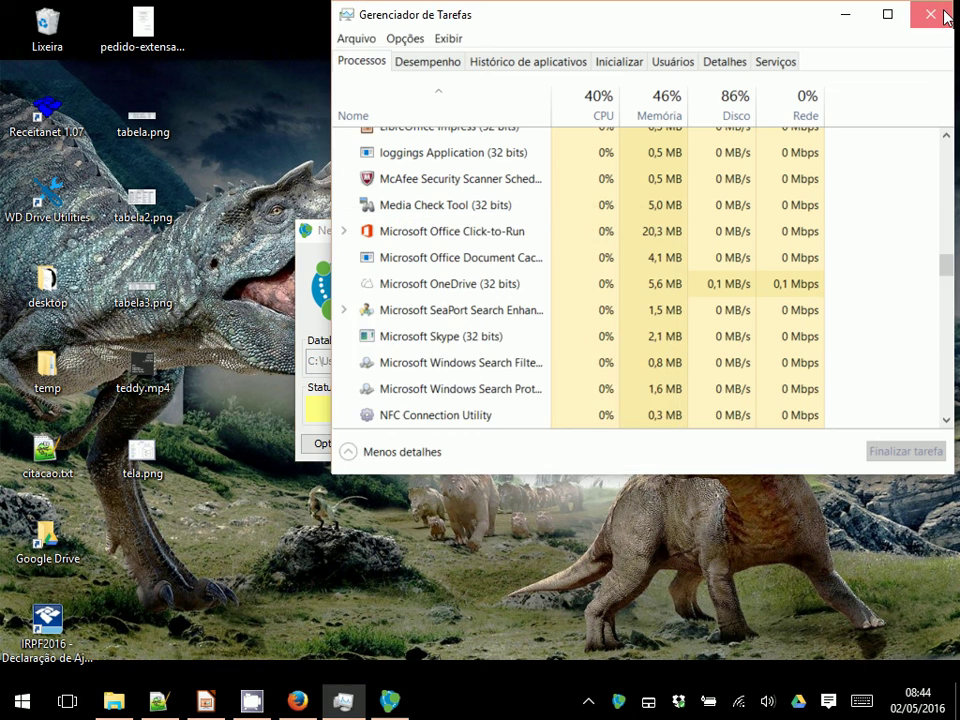
{"action": "left_click", "coordinate": [945, 14]}
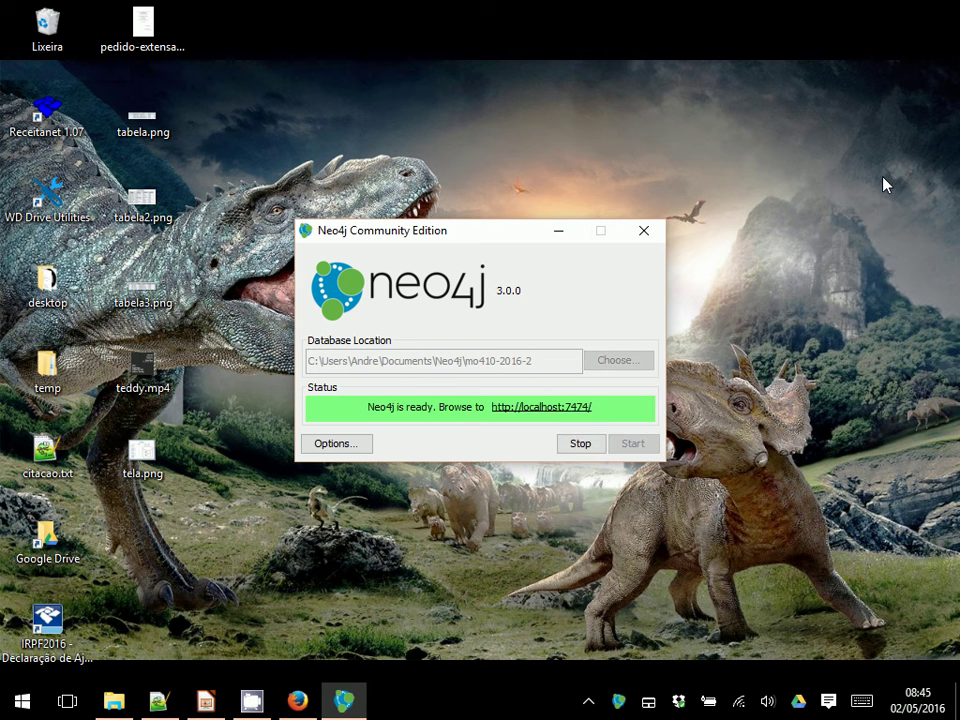
{"action": "left_click", "coordinate": [545, 411]}
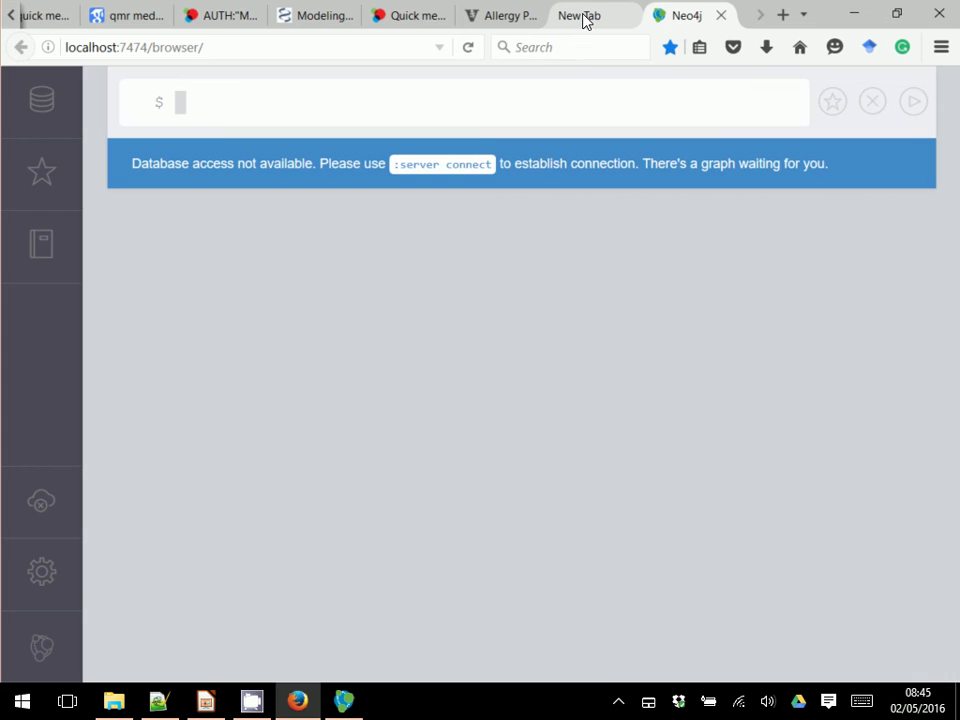
{"action": "left_click", "coordinate": [583, 18]}
{"action": "left_click", "coordinate": [628, 16]}
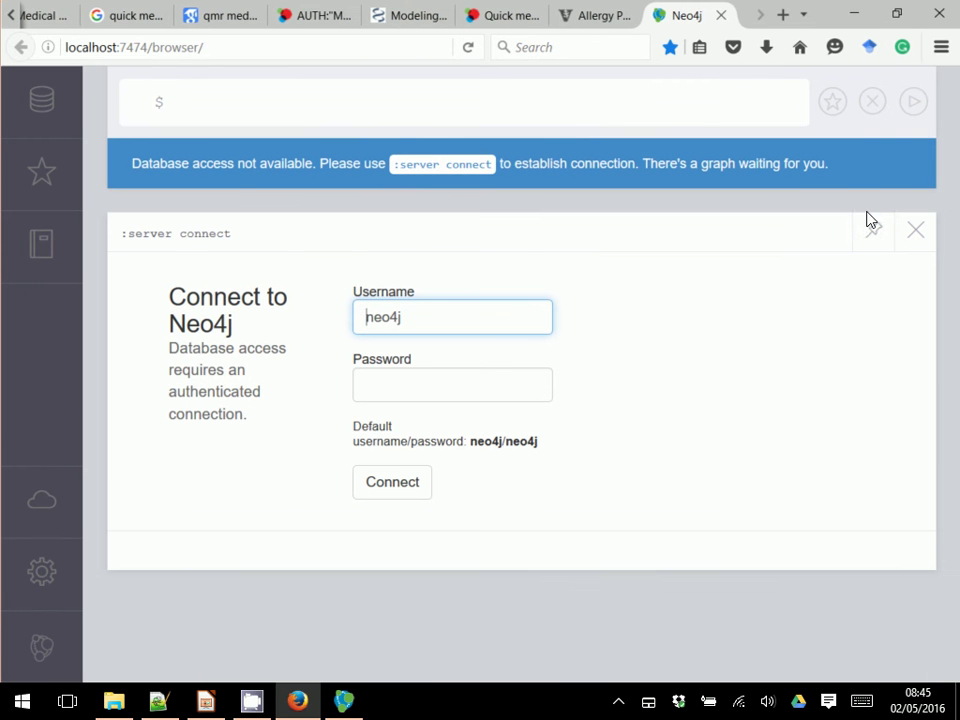
Step: Dismiss the connect frame and insert :server connect into the command editor
{"action": "left_click", "coordinate": [917, 234]}
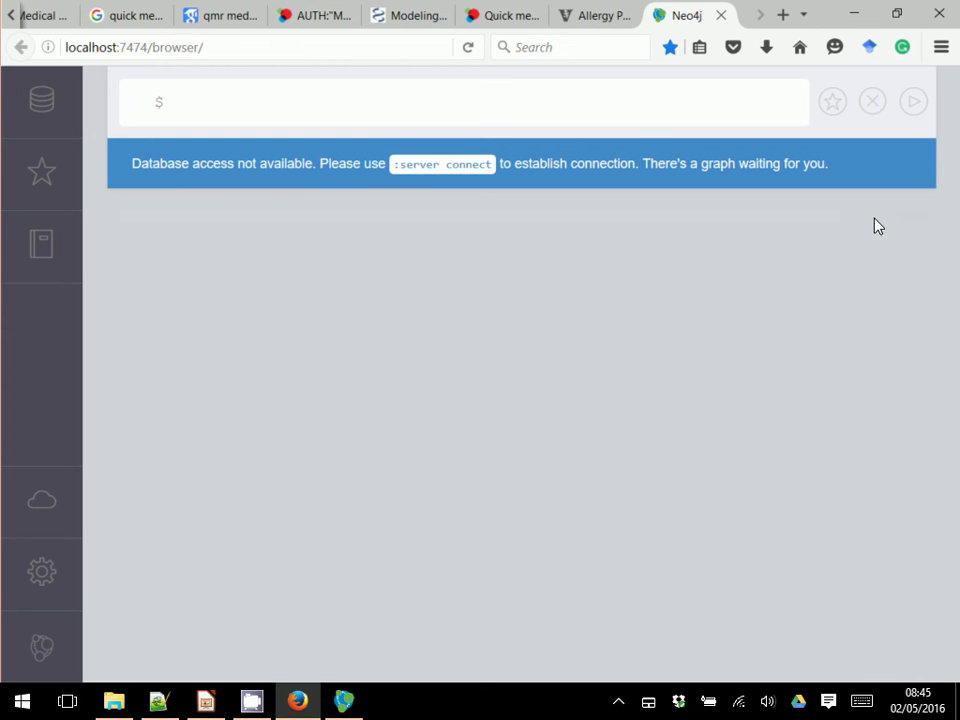
{"action": "left_click", "coordinate": [652, 114]}
{"action": "left_click", "coordinate": [448, 168]}
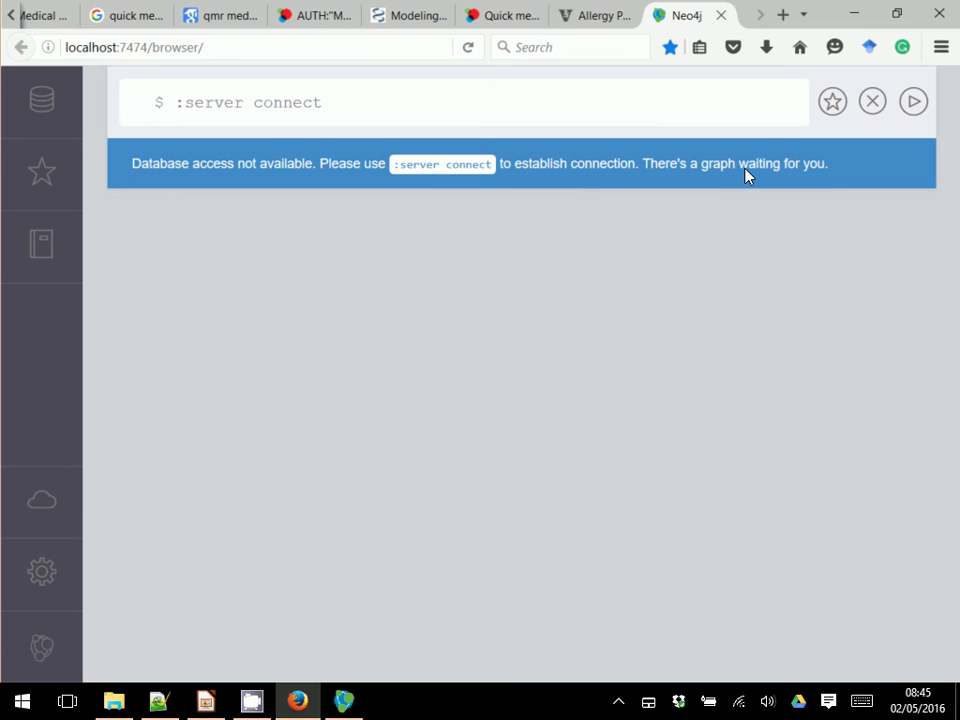
Step: Run :server connect and log in as neo4j with the default password
{"action": "left_click", "coordinate": [914, 104]}
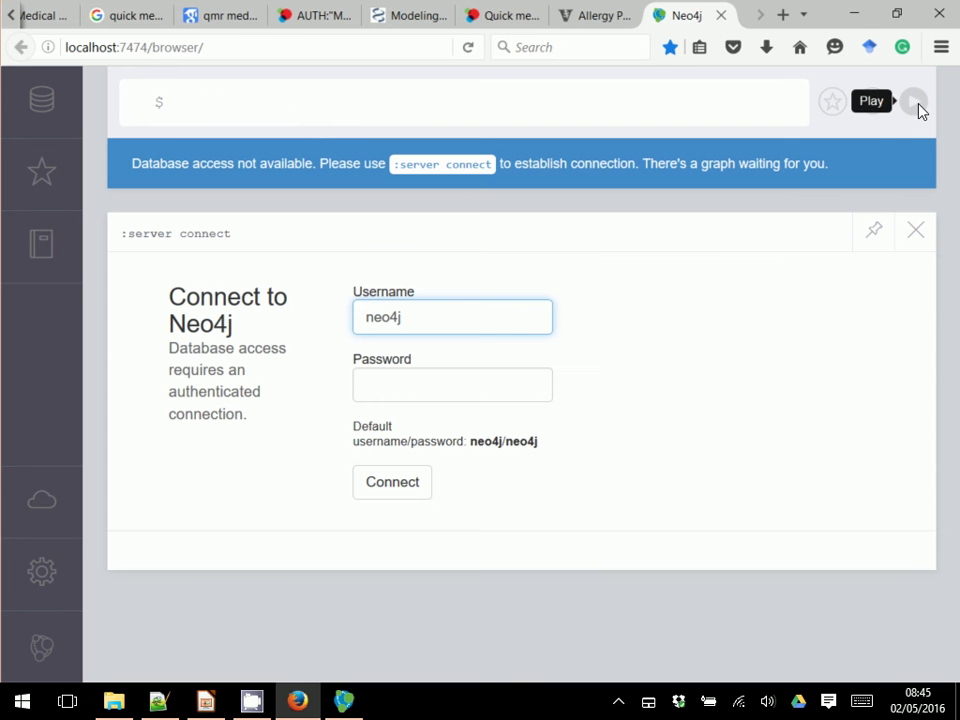
{"action": "left_click", "coordinate": [508, 390]}
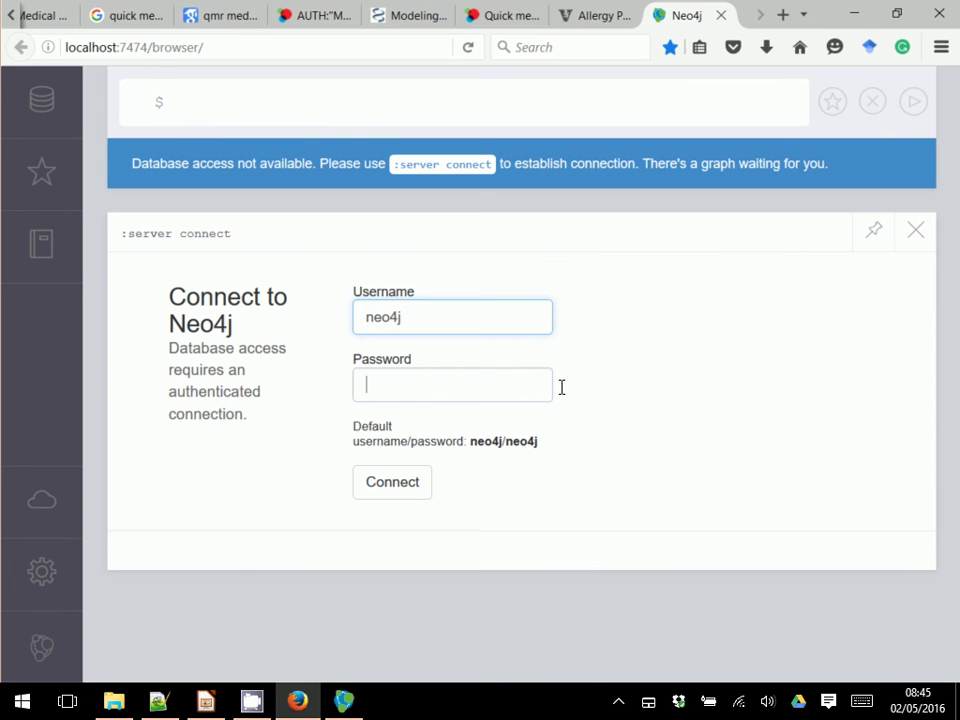
{"action": "right_click", "coordinate": [510, 396]}
{"action": "left_click", "coordinate": [731, 343]}
{"action": "left_click", "coordinate": [731, 343]}
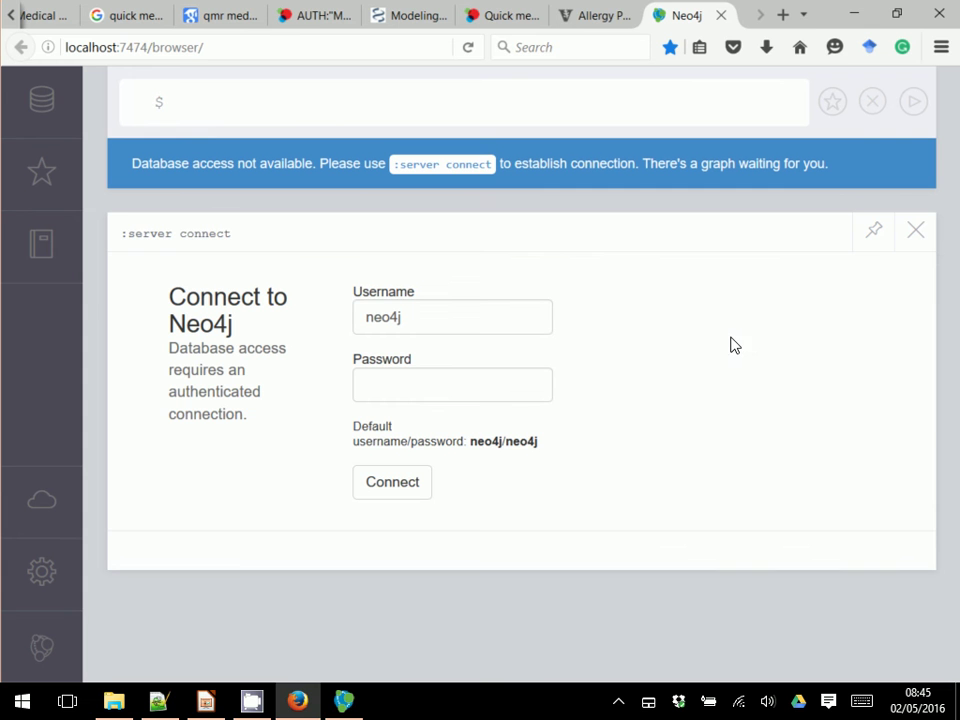
{"action": "left_click", "coordinate": [522, 387]}
{"action": "type", "text": "neo"}
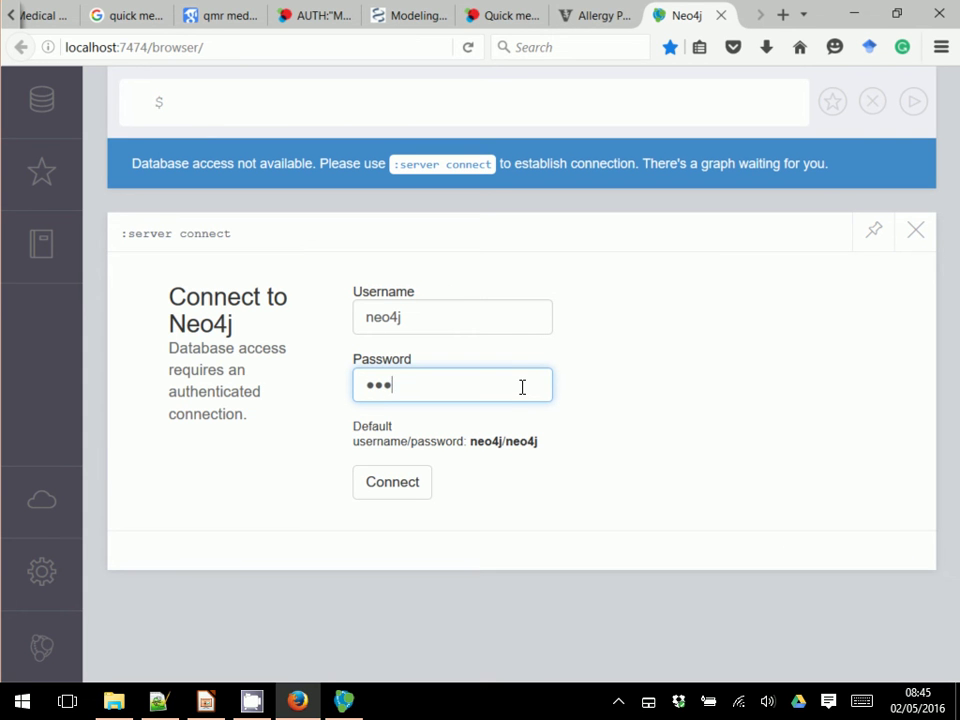
{"action": "type", "text": "4j"}
{"action": "left_click", "coordinate": [405, 484]}
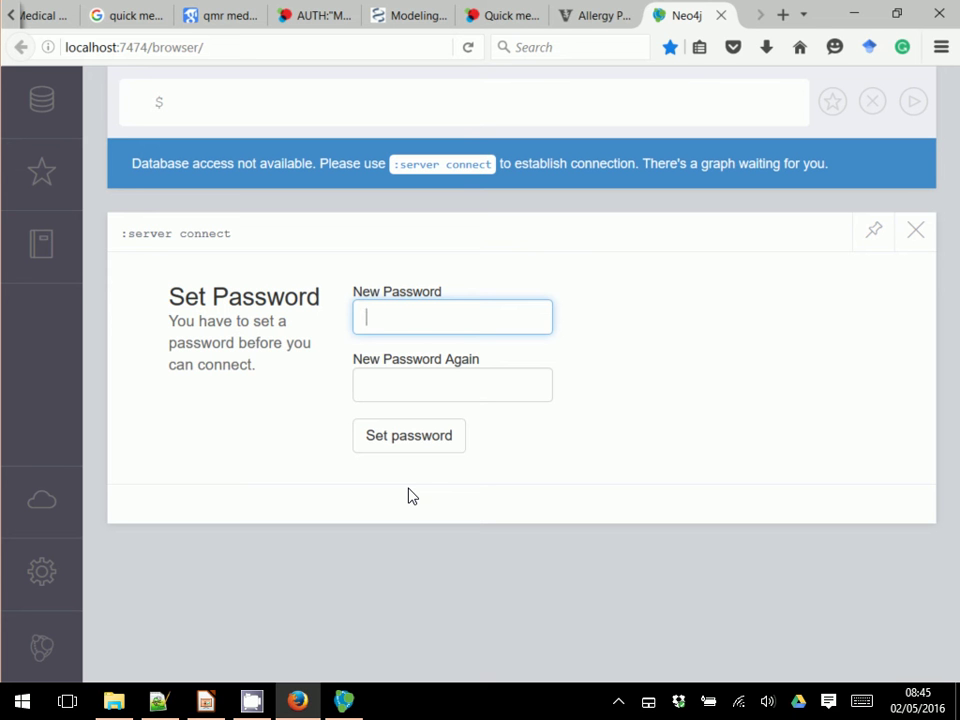
Step: Enter the new password twice for the neo4j user and save it
{"action": "type", "text": "123456"}
{"action": "key", "text": "Tab"}
{"action": "type", "text": "1234"}
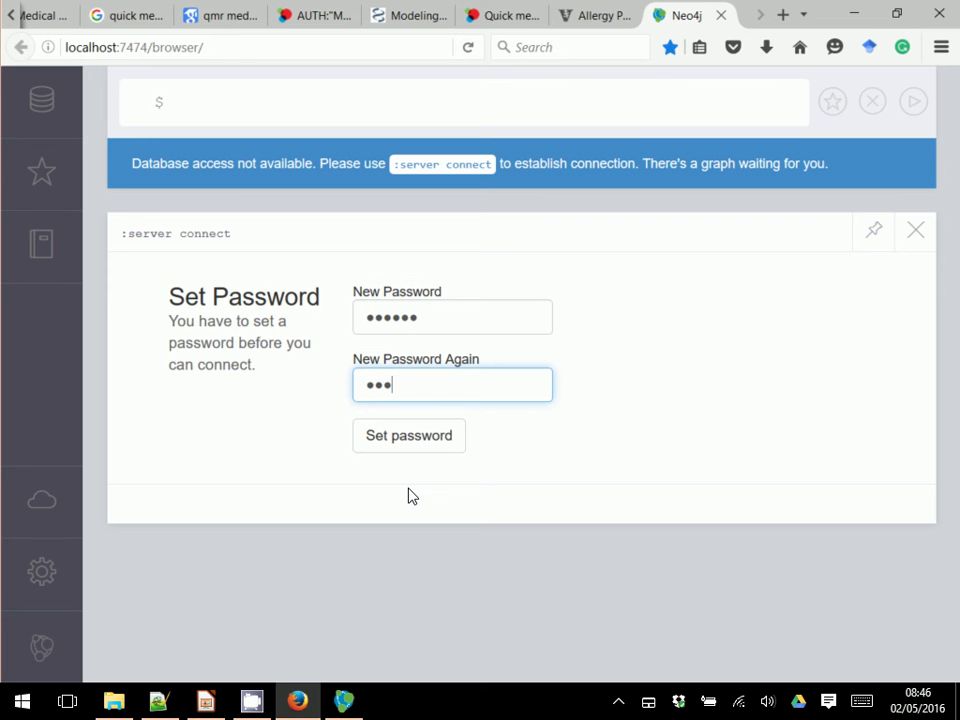
{"action": "type", "text": "56"}
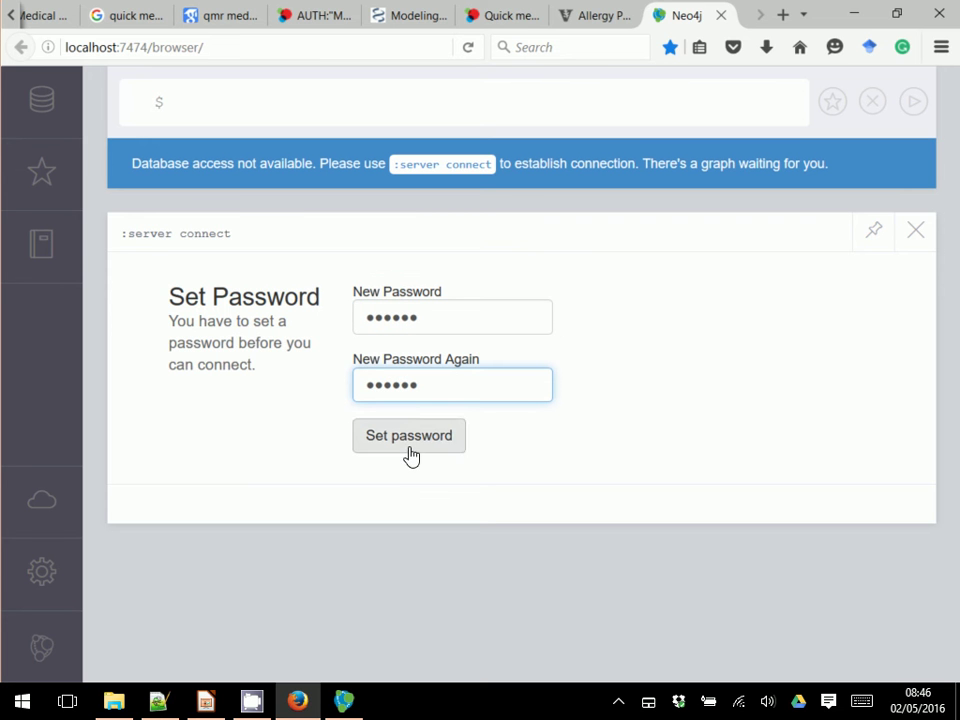
{"action": "left_click", "coordinate": [410, 451]}
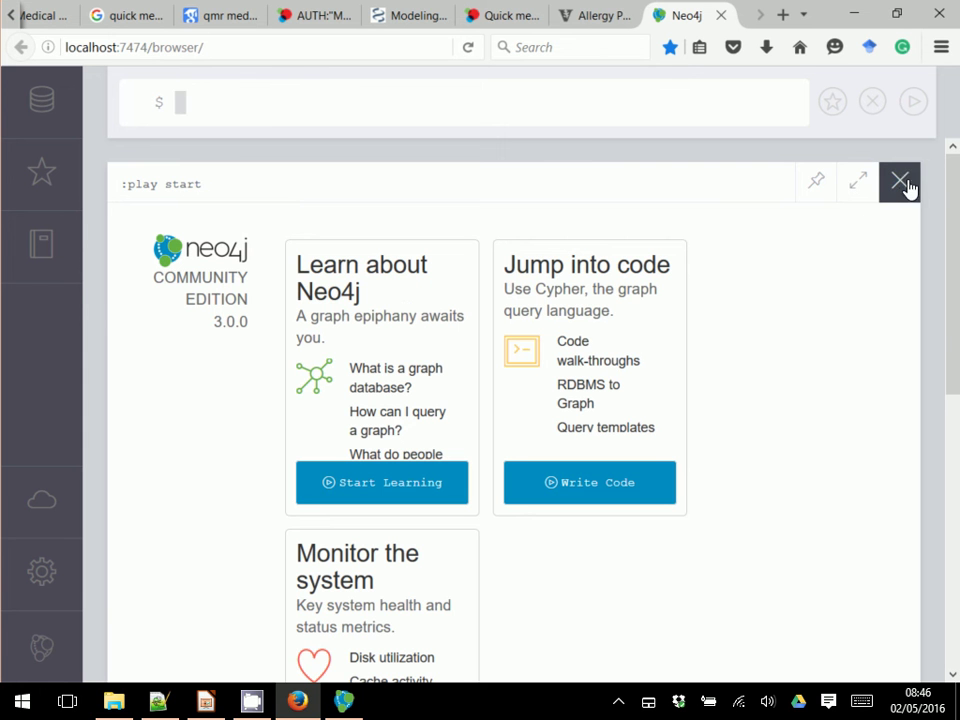
Step: Close the :play start guide frame and the :server connect confirmation frame
{"action": "left_click_drag", "start_coordinate": [955, 274], "coordinate": [958, 226]}
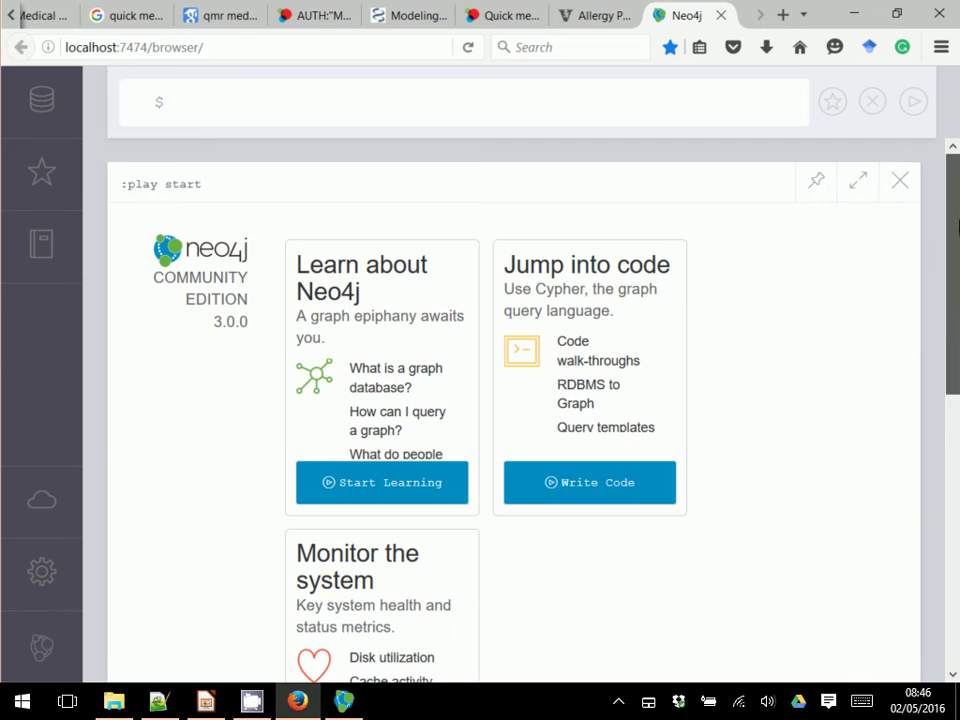
{"action": "left_click", "coordinate": [900, 183]}
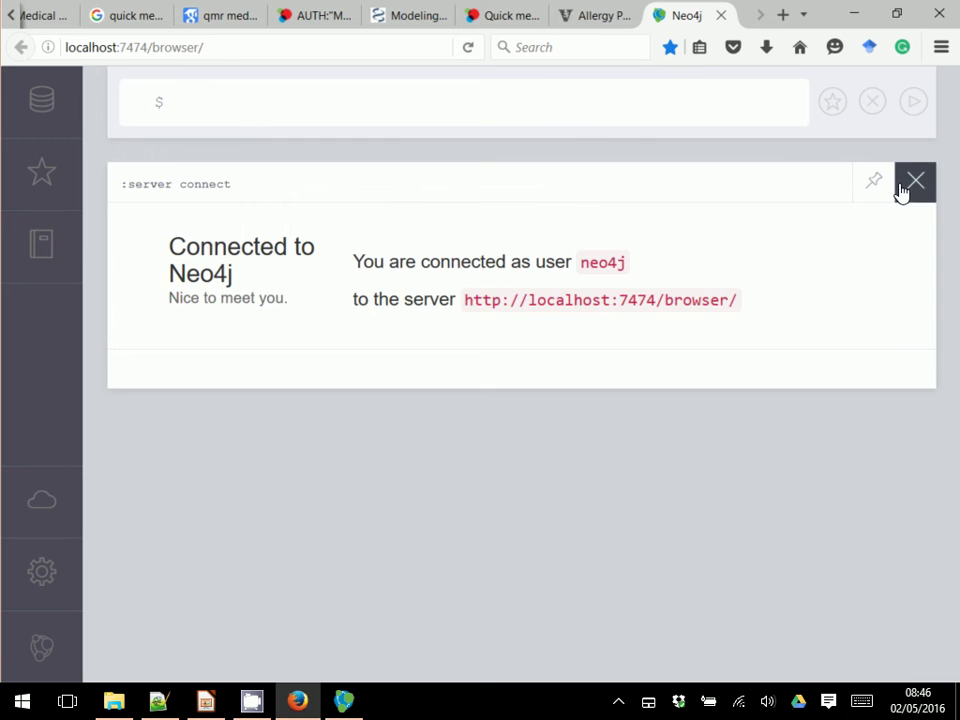
{"action": "left_click", "coordinate": [901, 188]}
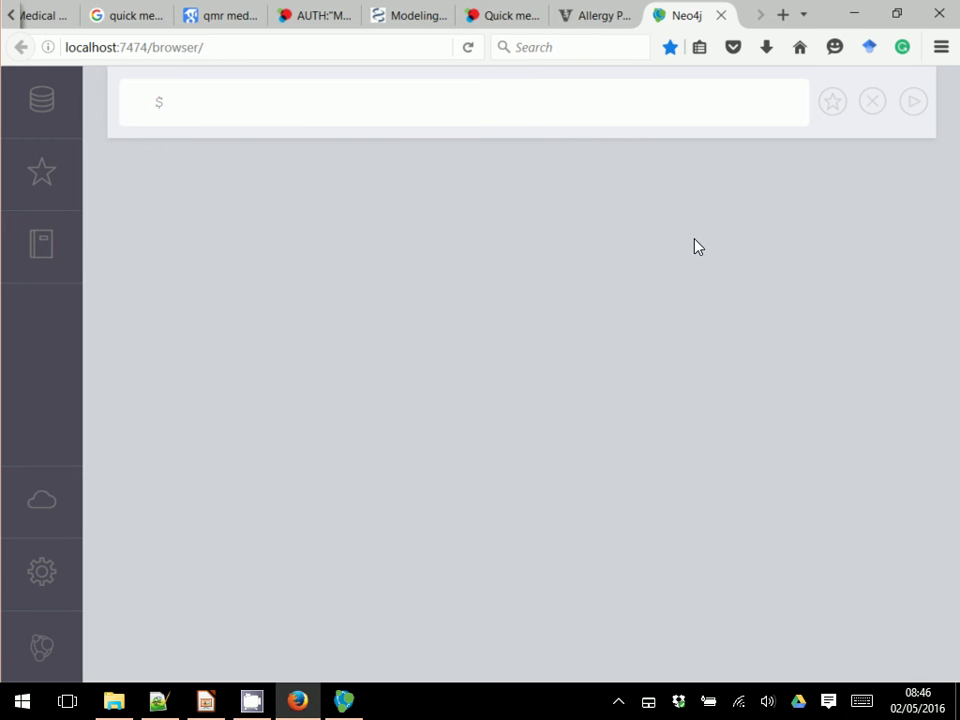